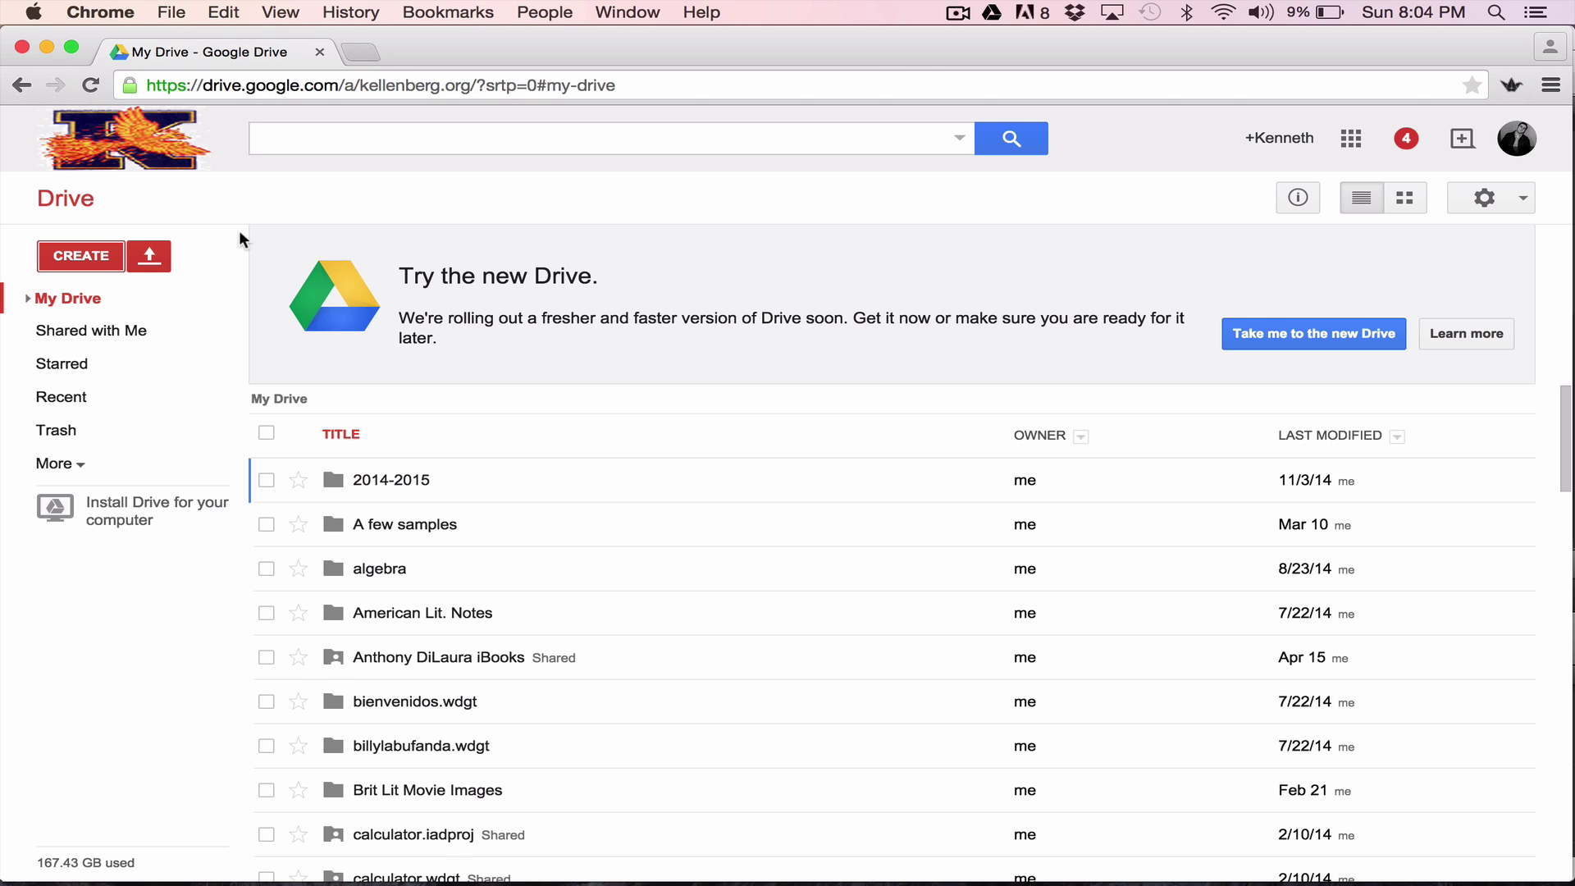
# Create a new form in Drive and name it Comprehensive Review.
pyautogui.click(71, 257)
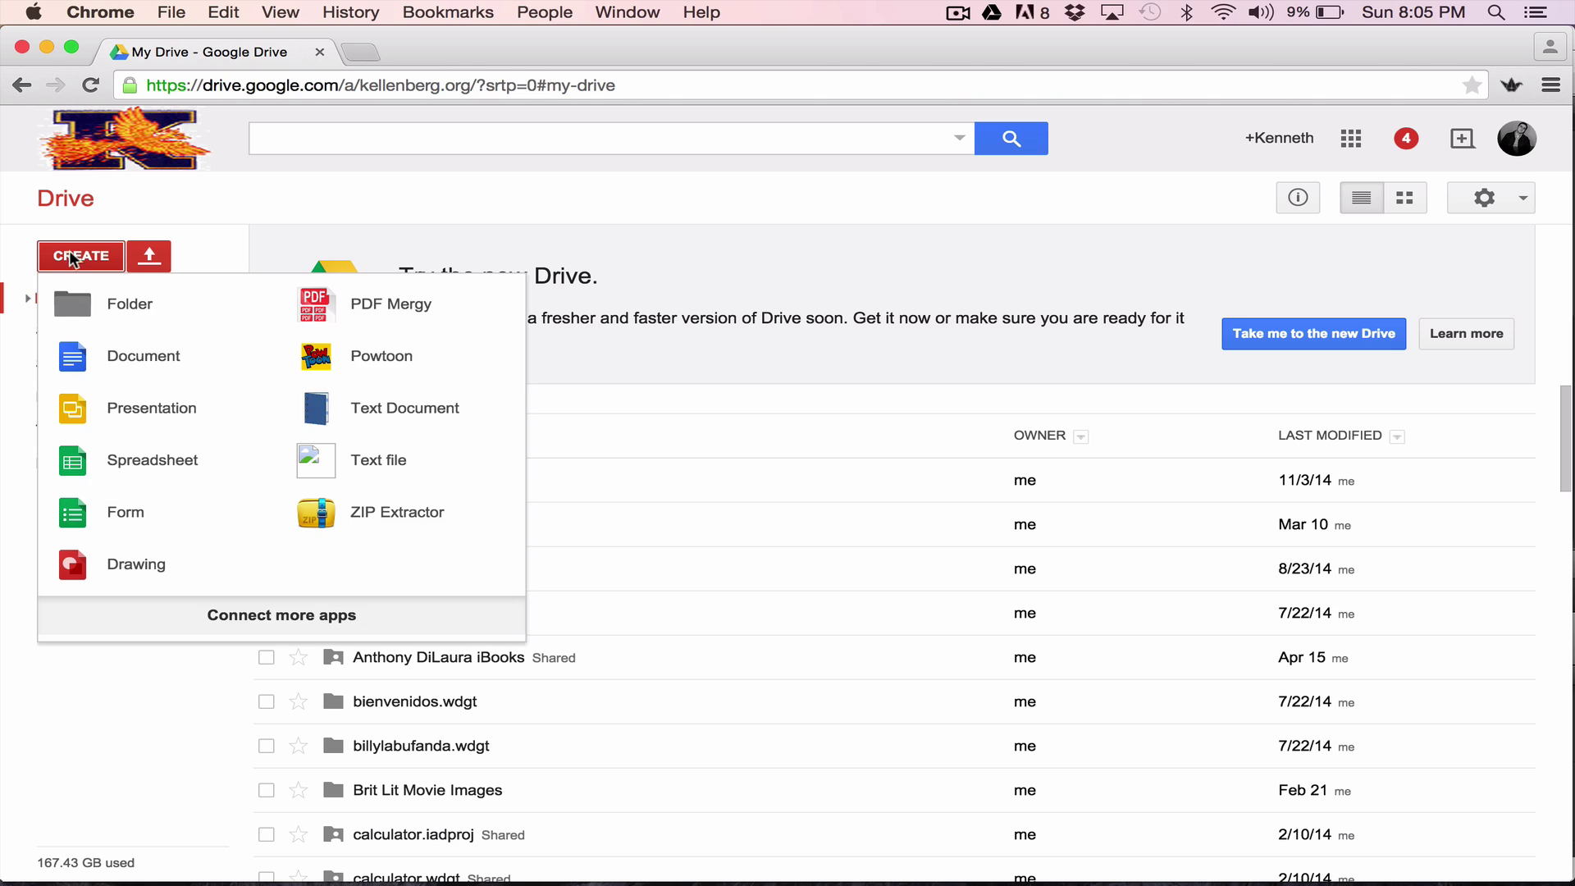
pyautogui.click(116, 531)
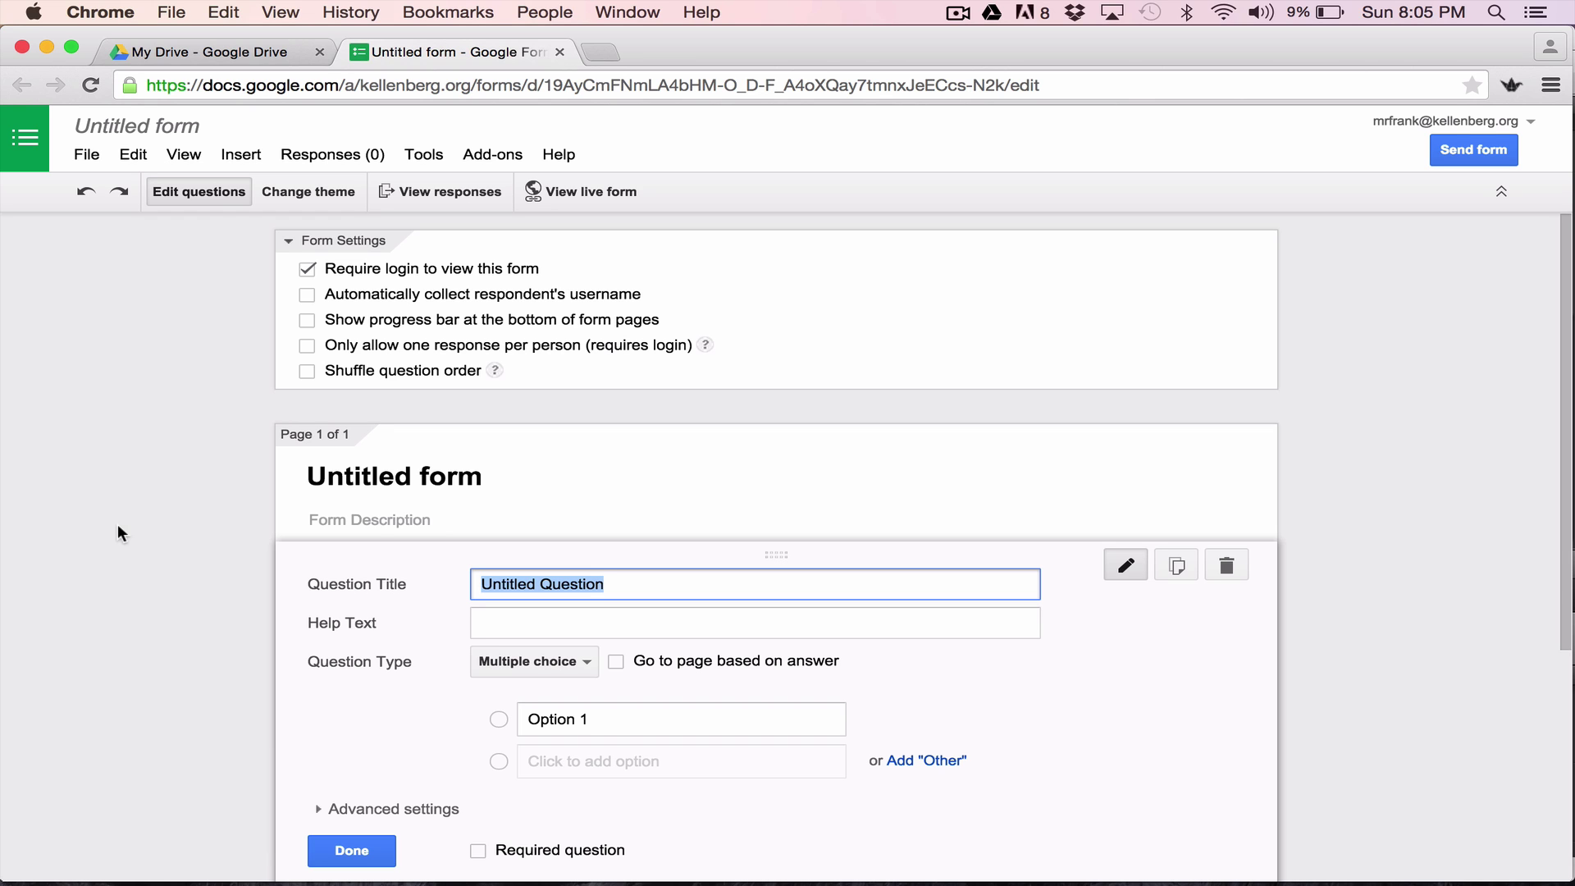
pyautogui.click(160, 135)
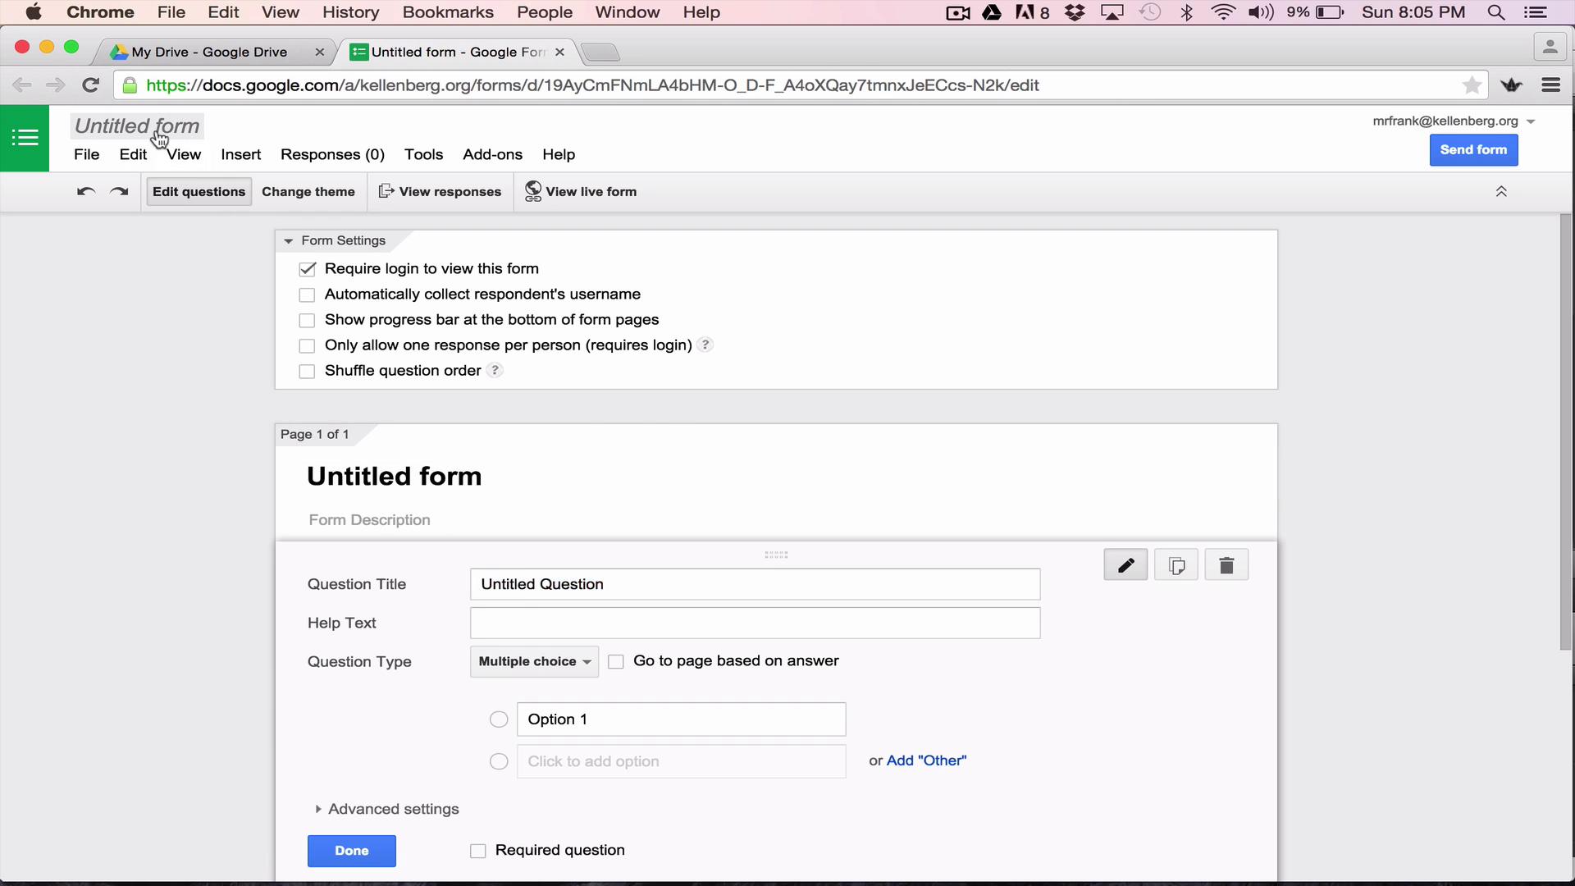
pyautogui.write('Compl')
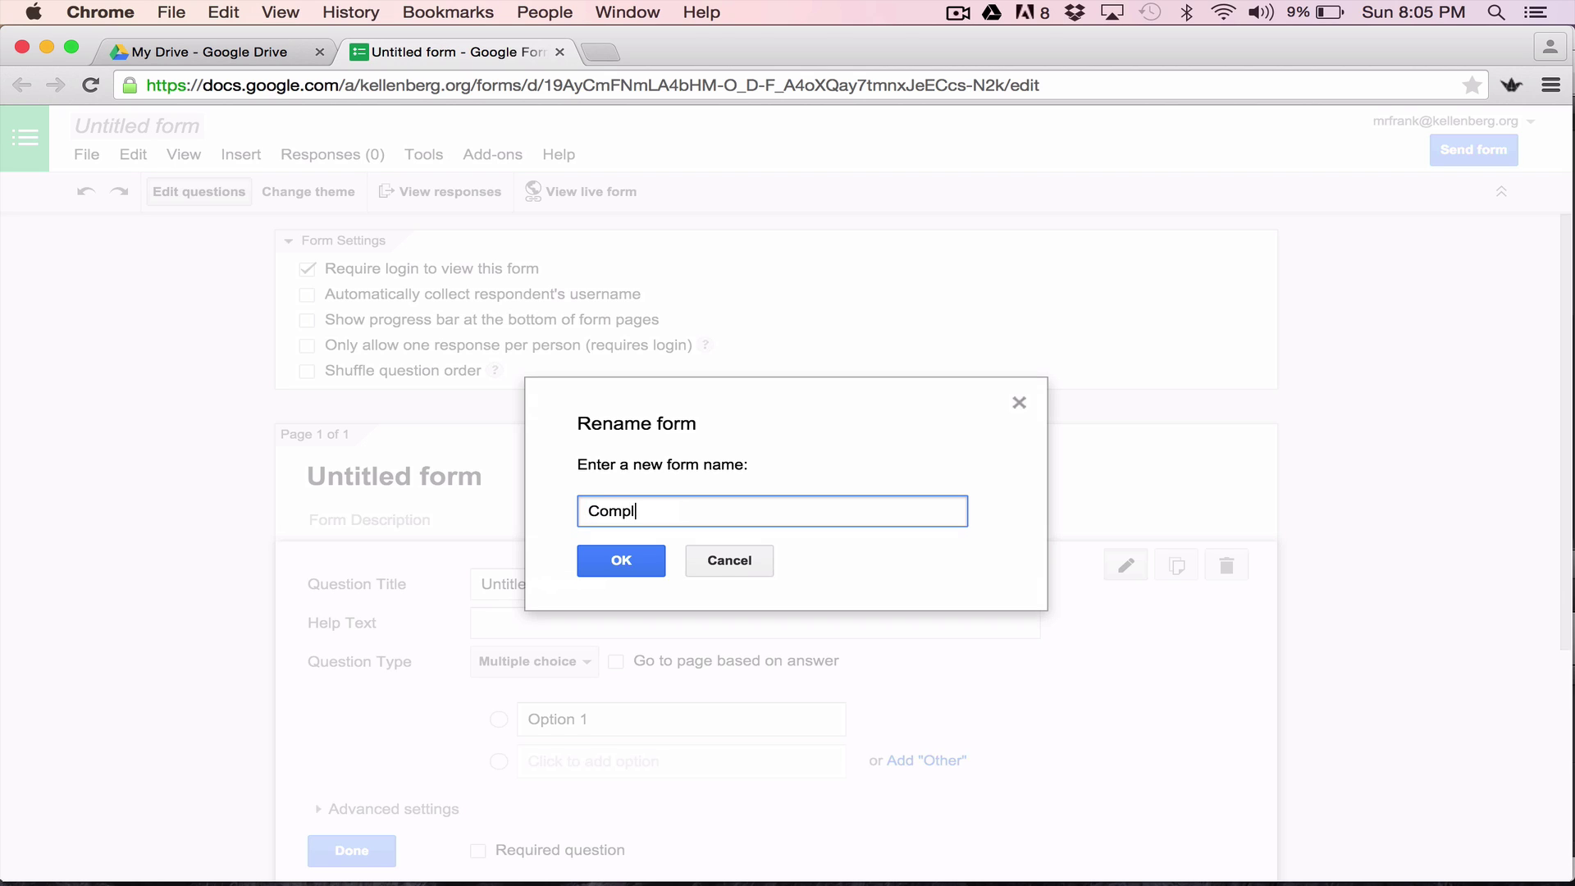
pyautogui.write('ehensive Review')
pyautogui.click(622, 572)
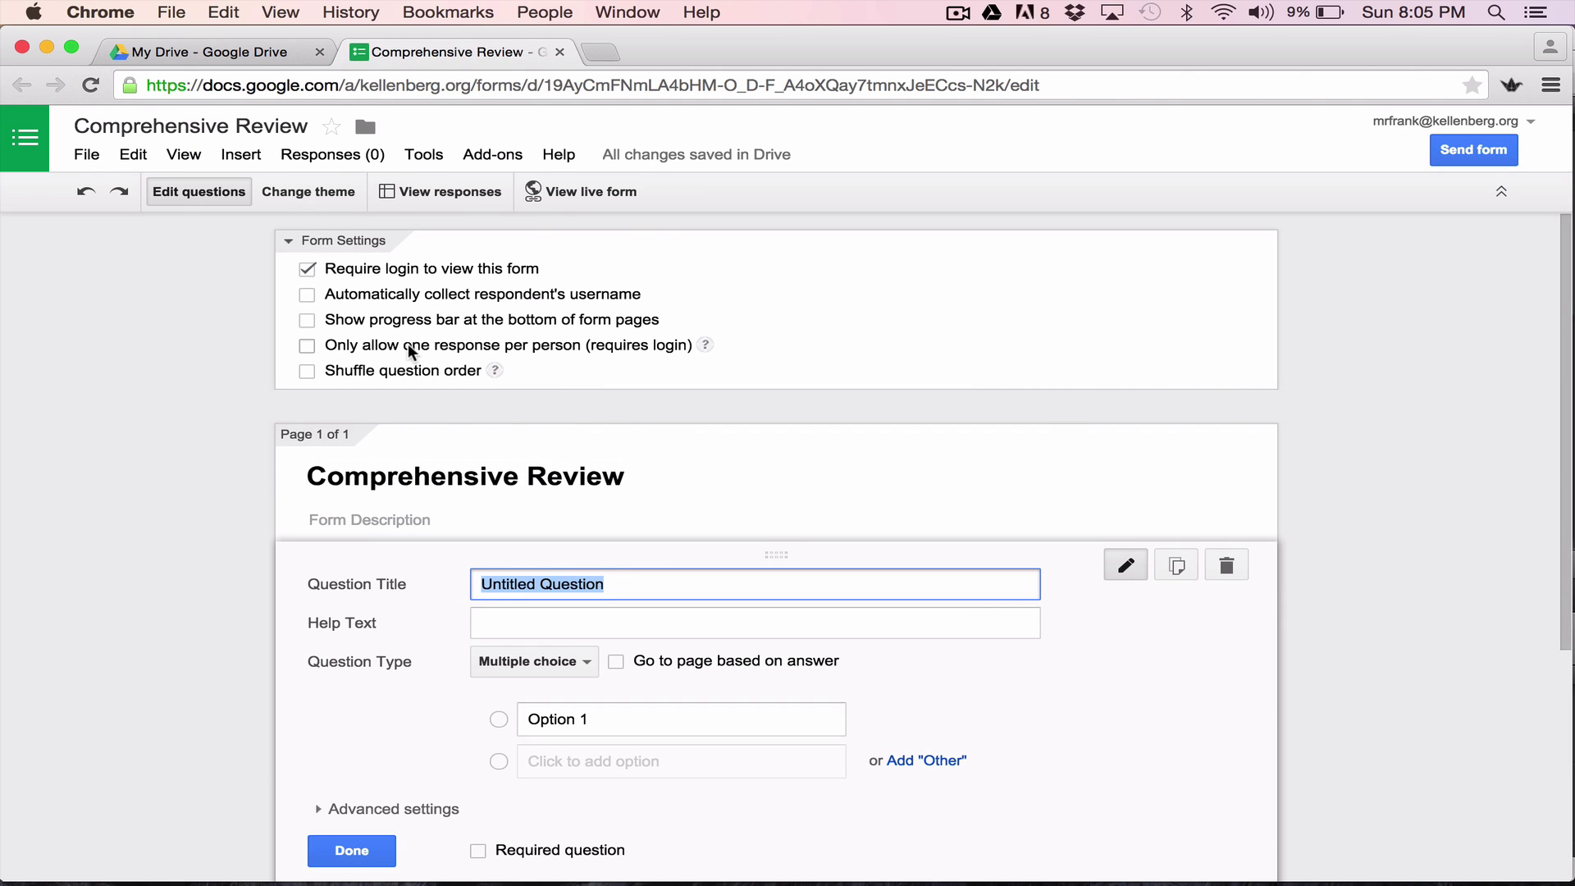
# Try the At the Fair, Beach Evening and Birthday Cats themes, restore the Basic theme and return to editing the questions.
pyautogui.click(310, 196)
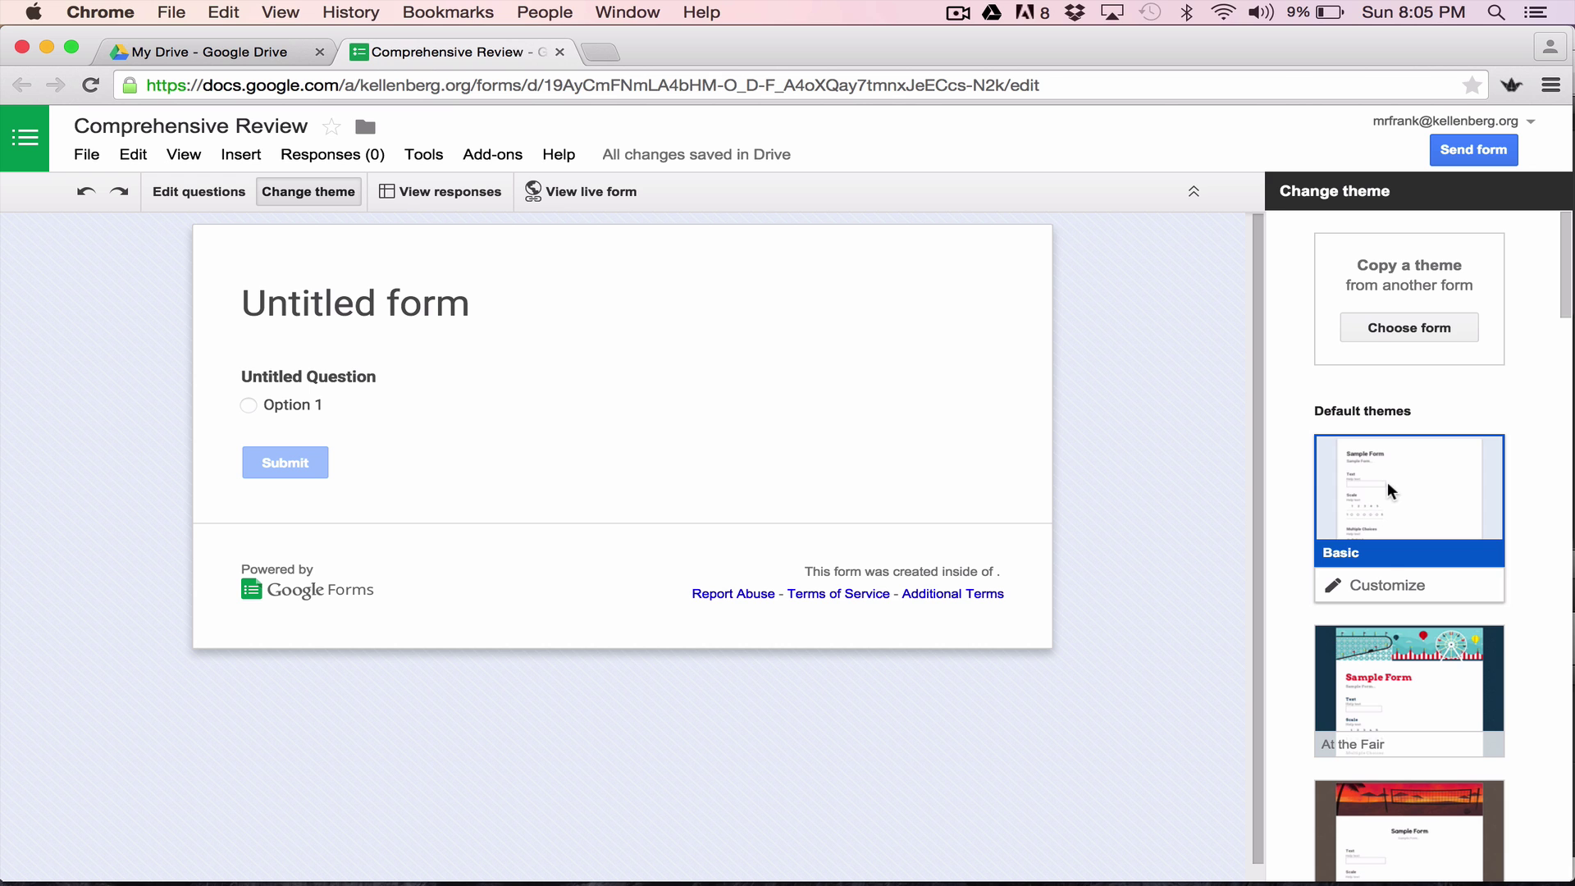
pyautogui.click(1378, 674)
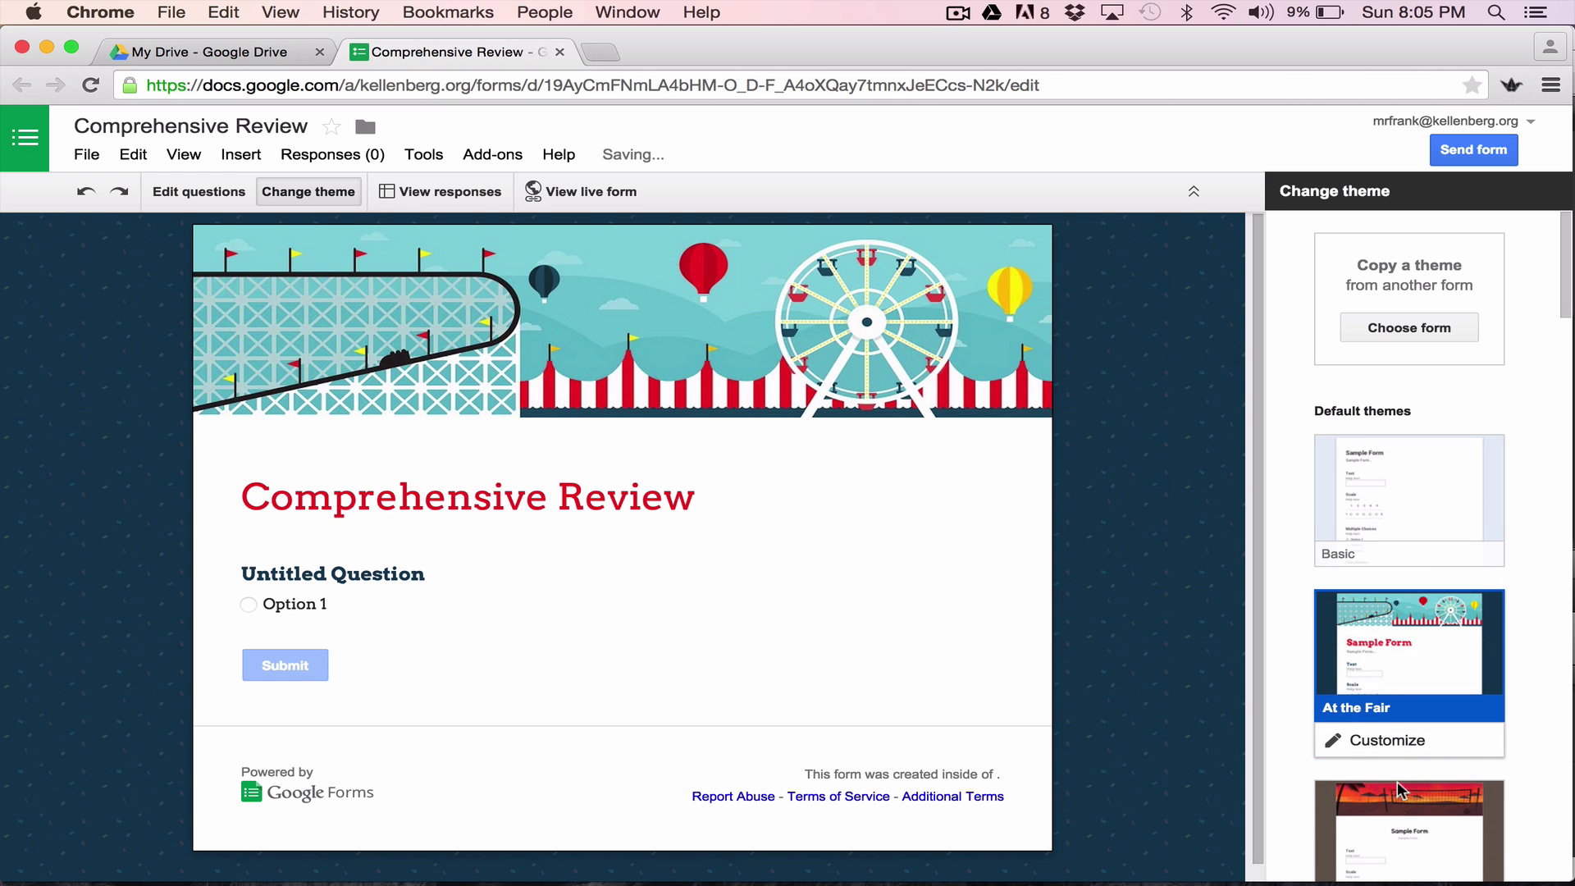
pyautogui.click(1396, 823)
pyautogui.scroll(-5, 1396, 823)
pyautogui.click(1396, 824)
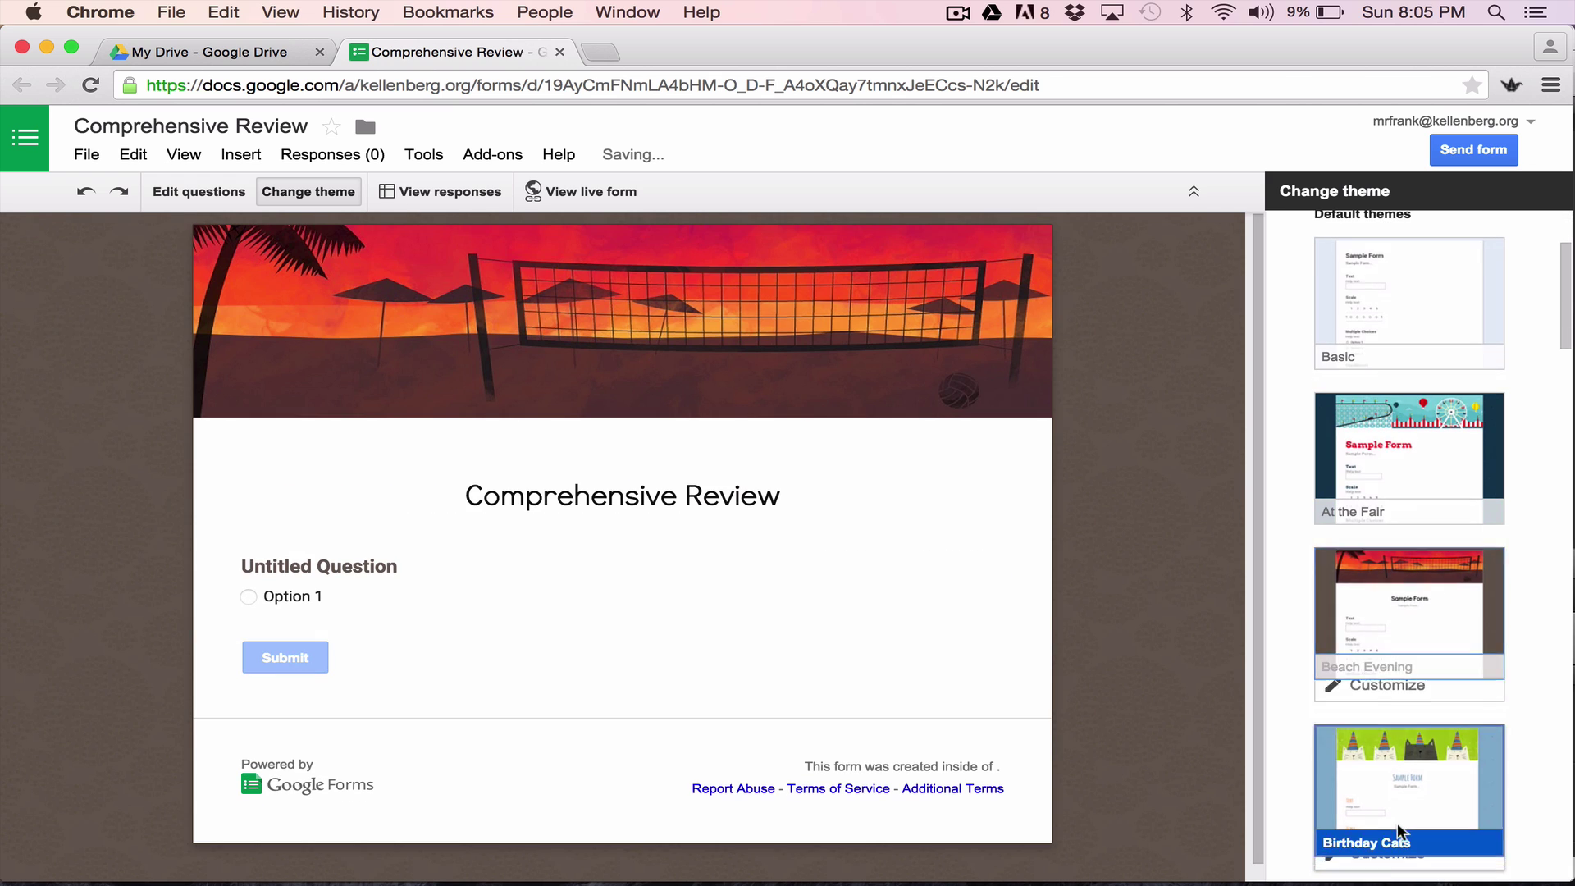
pyautogui.click(1378, 296)
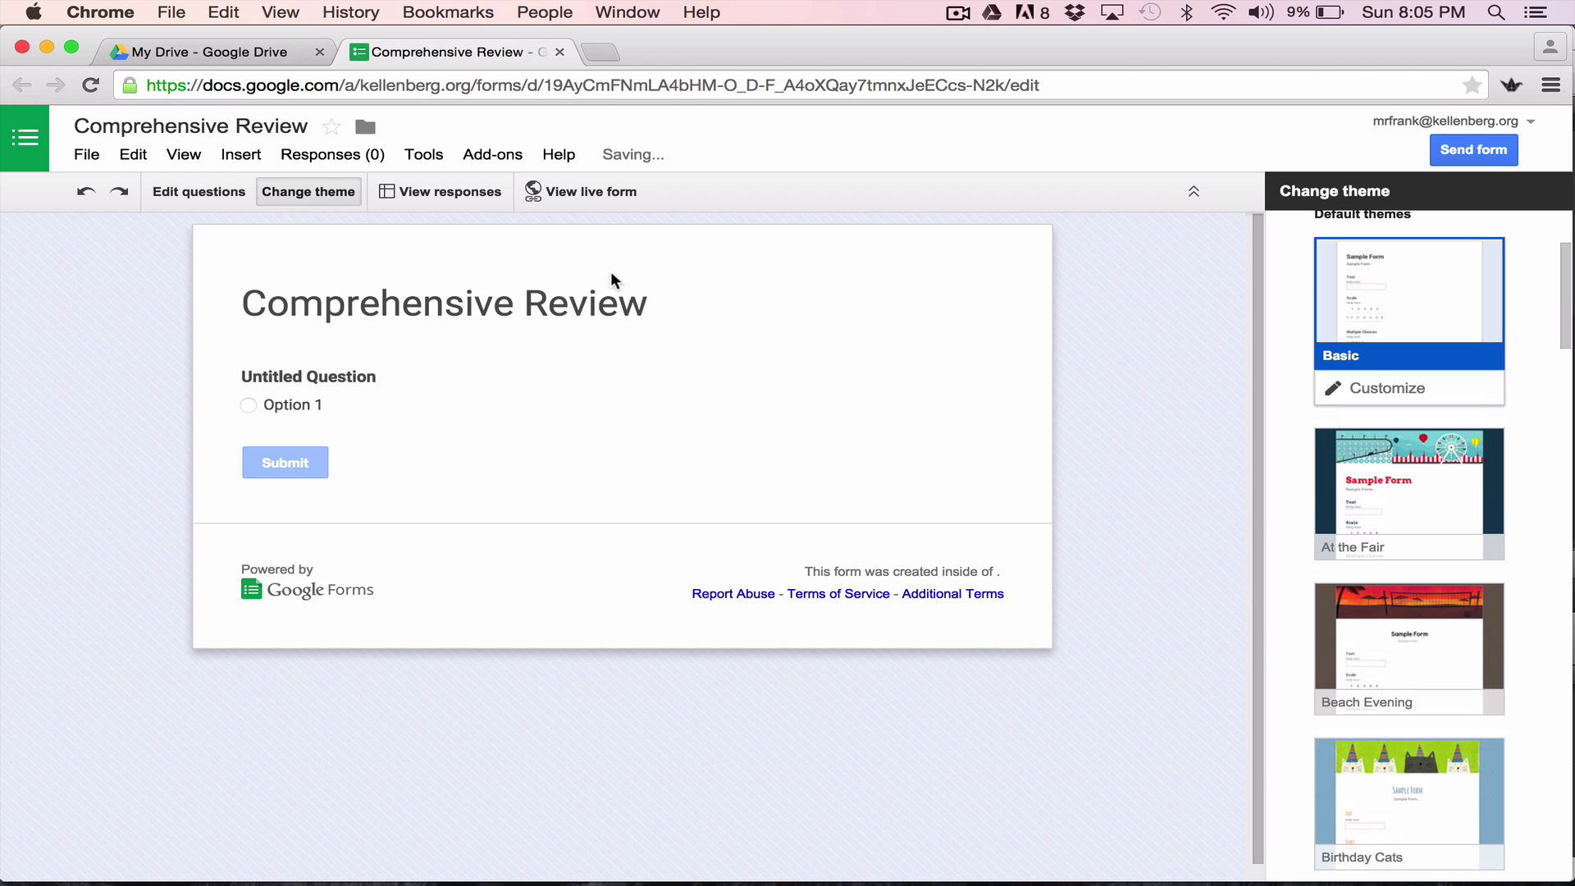
pyautogui.click(207, 197)
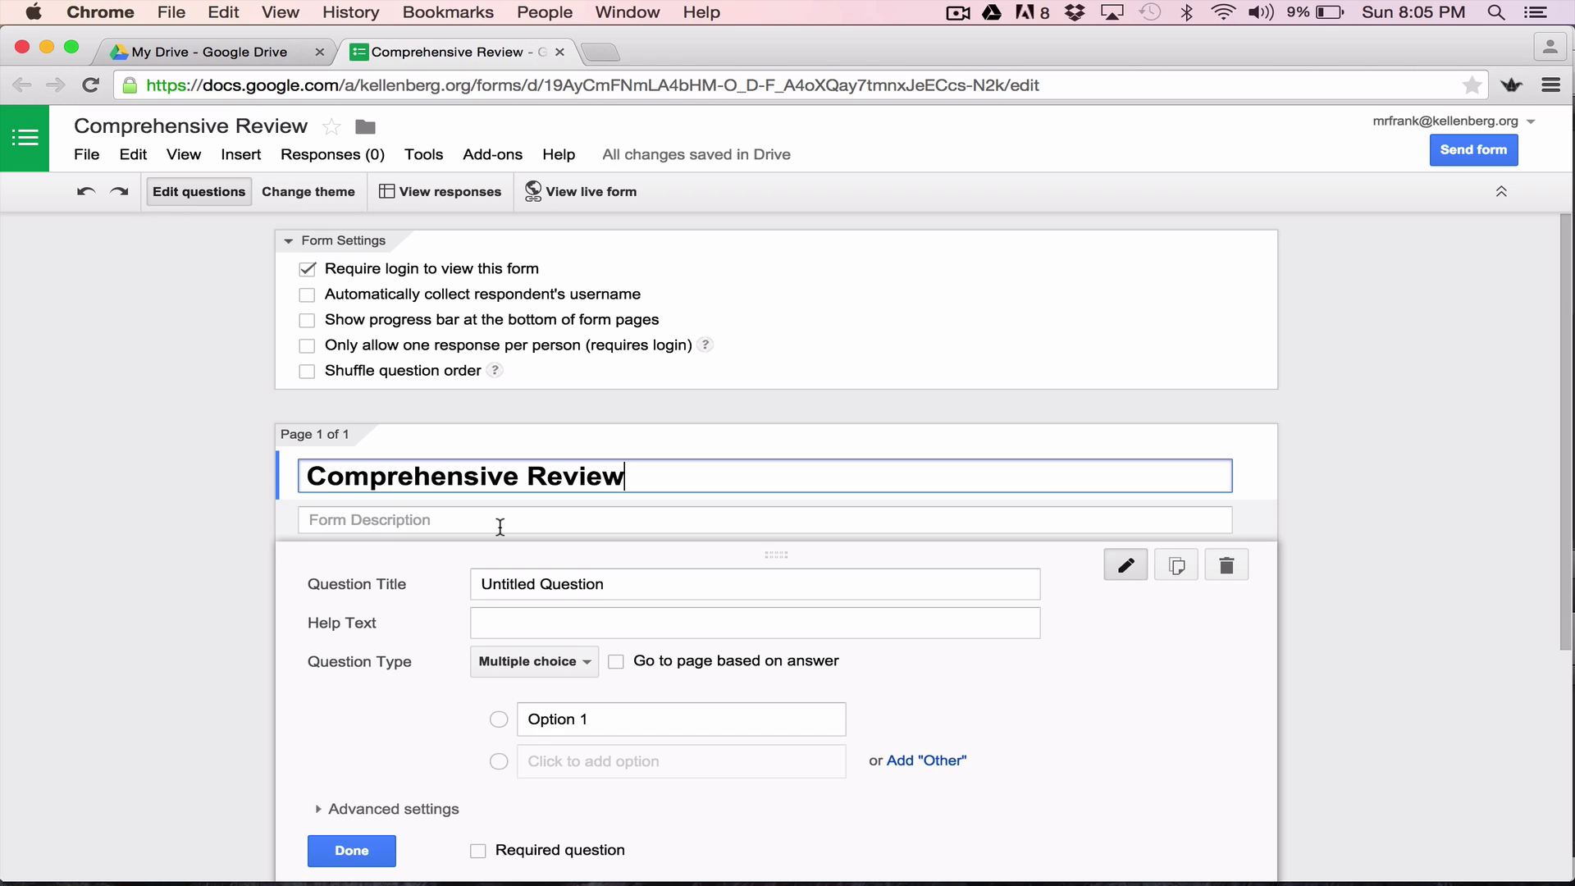
# Review the question types available for the form's first question.
pyautogui.scroll(-3, 503, 529)
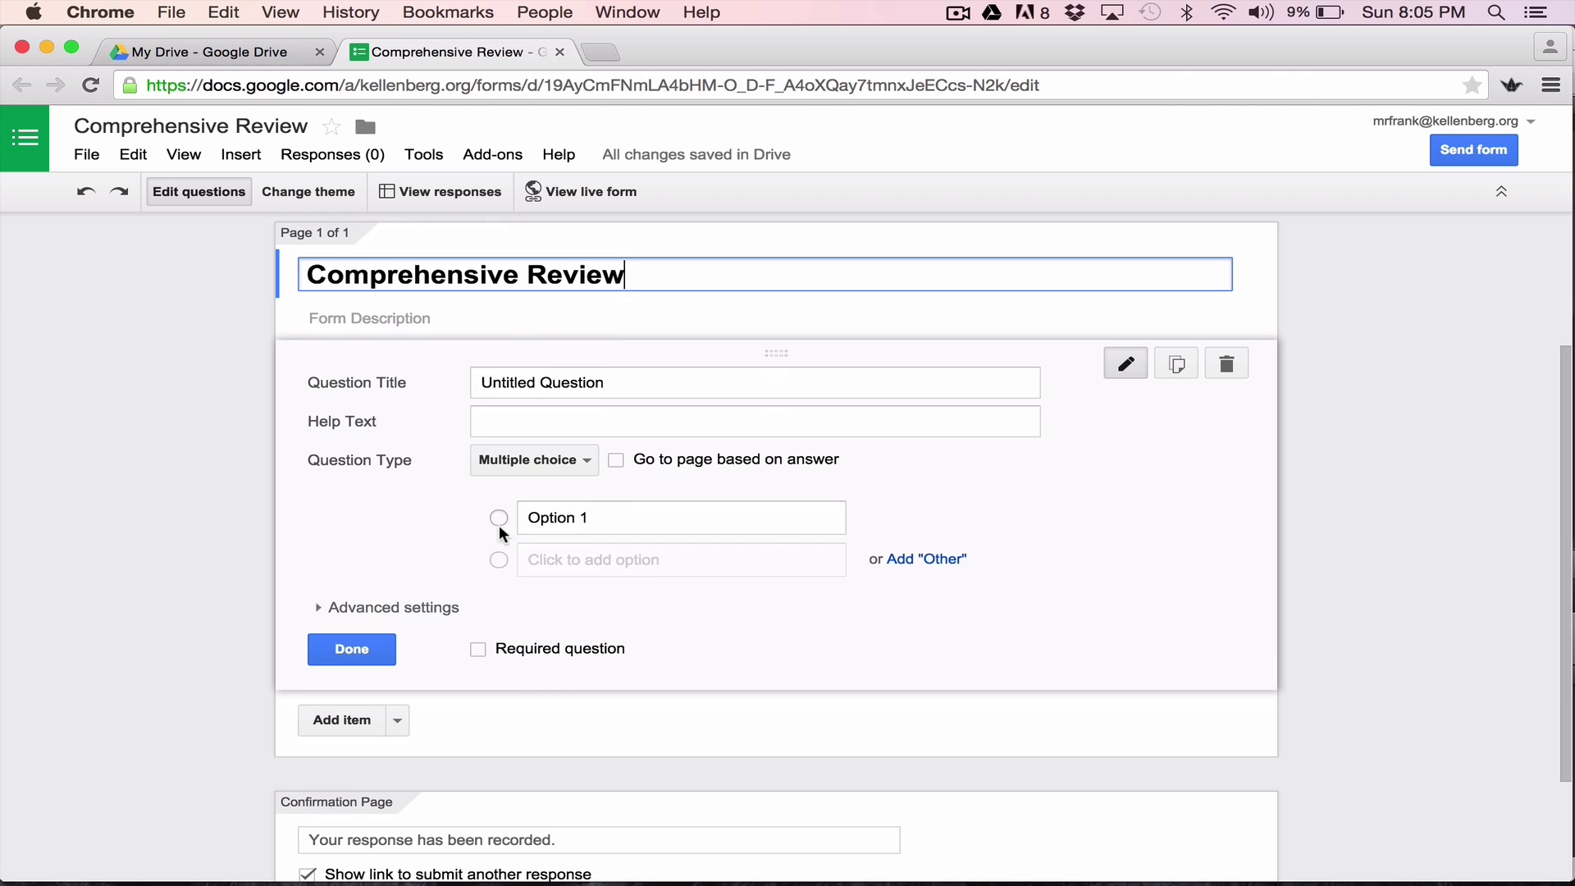
pyautogui.click(503, 462)
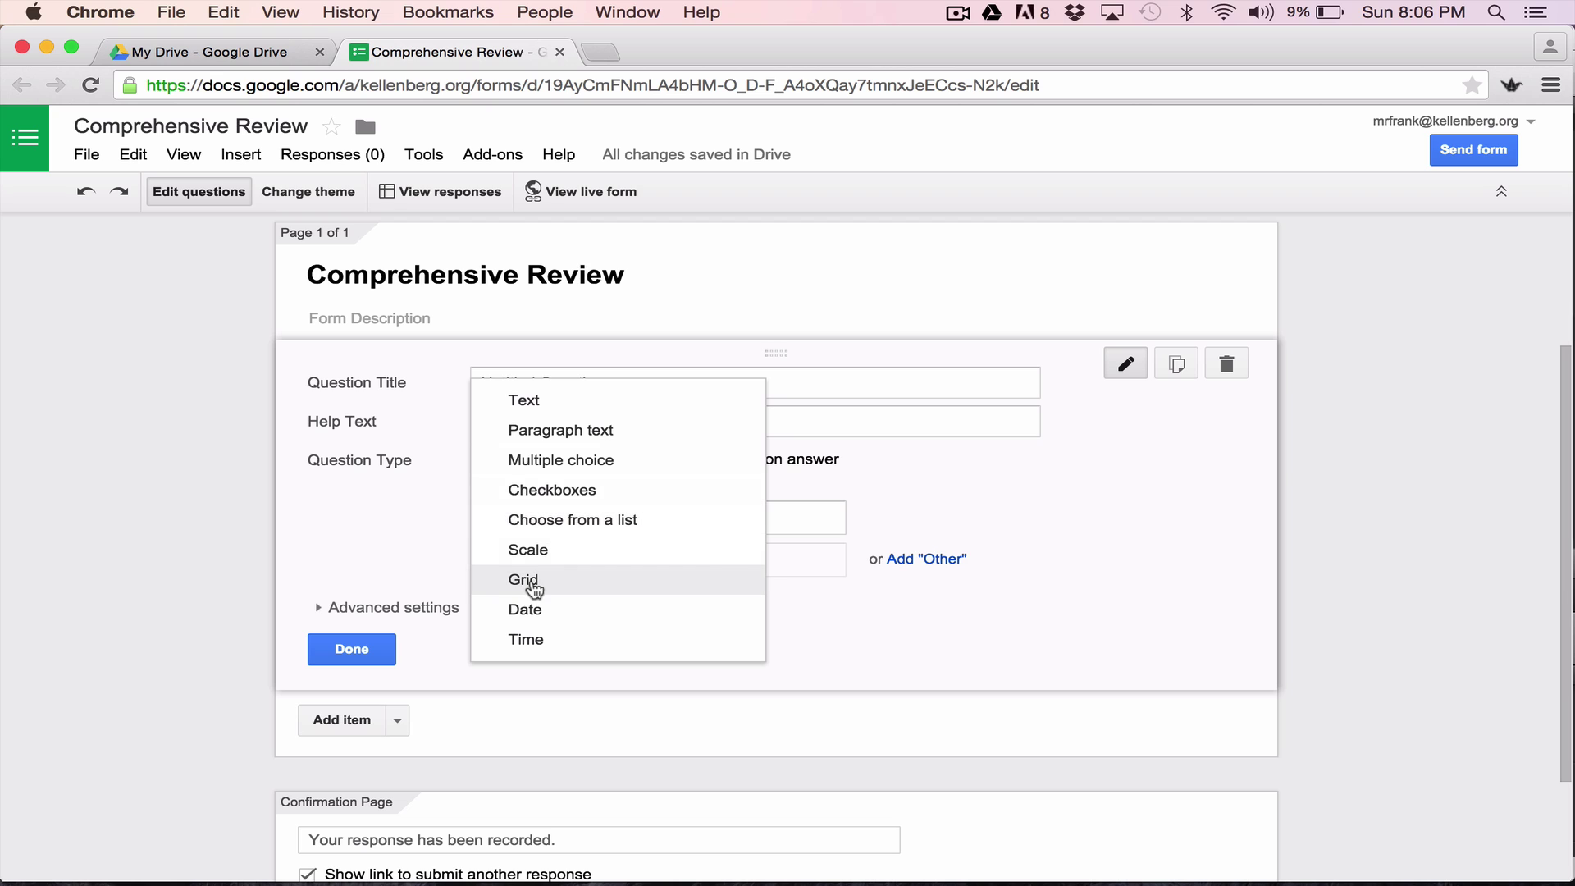
pyautogui.click(134, 611)
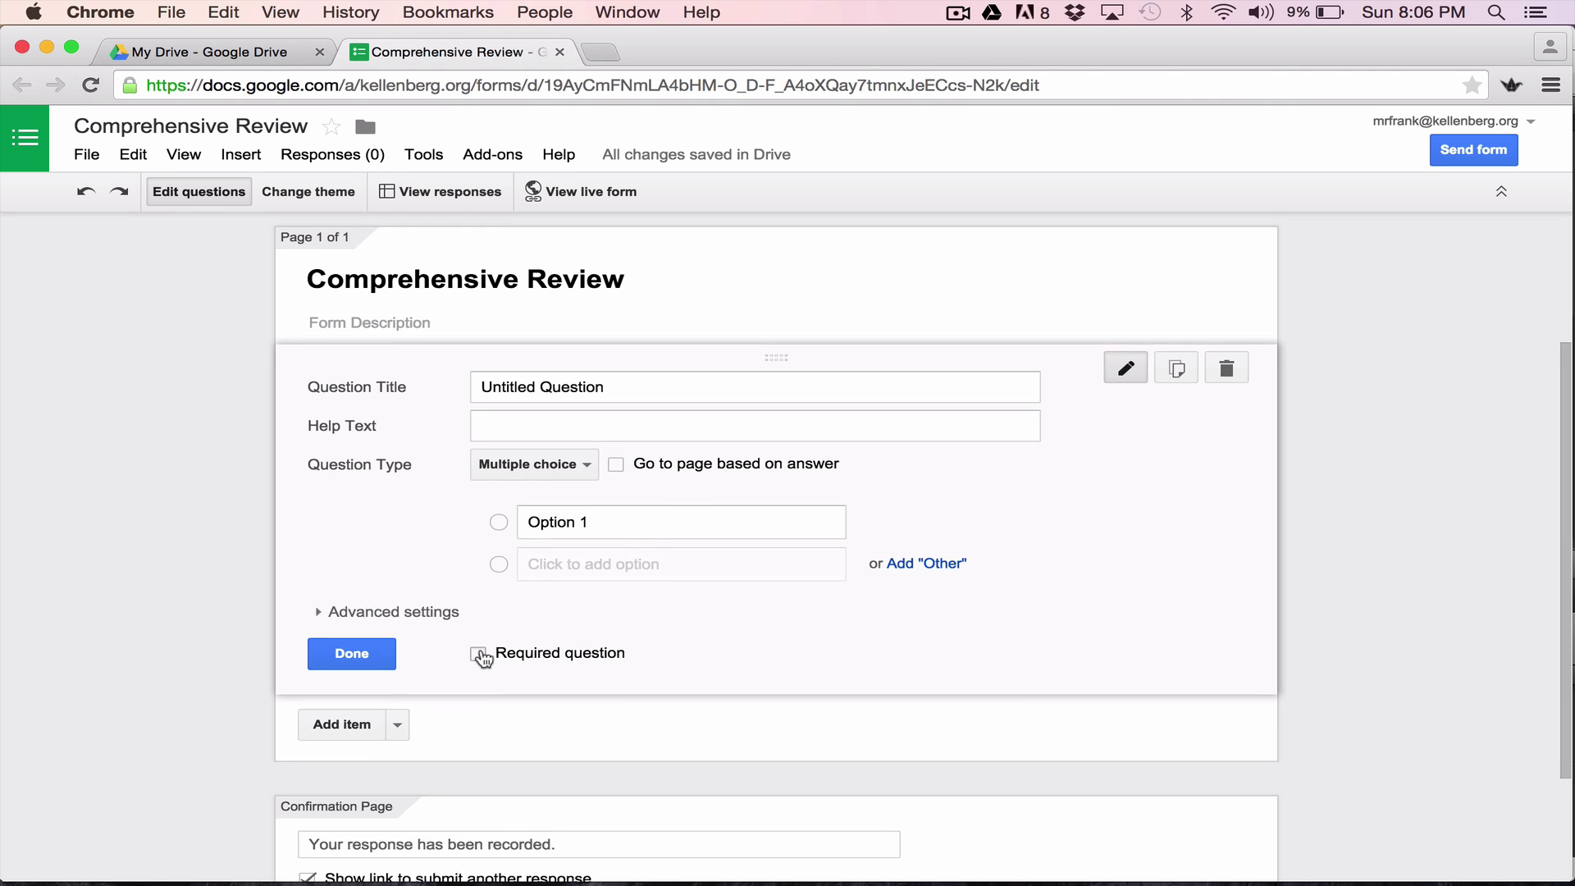
pyautogui.scroll(5, 482, 656)
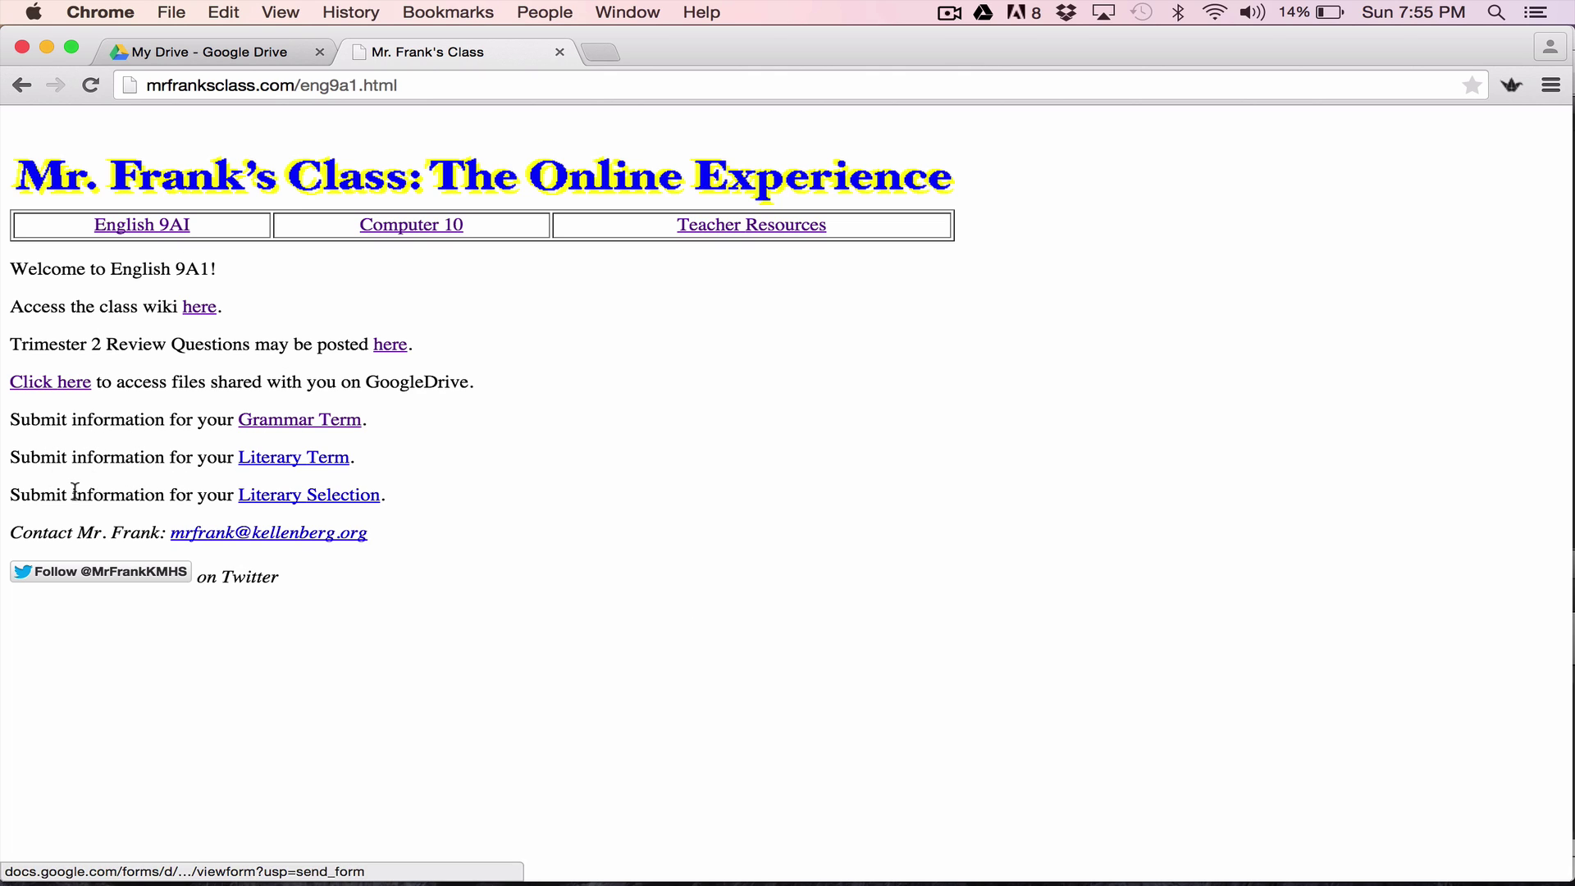
# Open the Grammar Term form from the class page and enter Participial Phrase as the term.
pyautogui.click(320, 421)
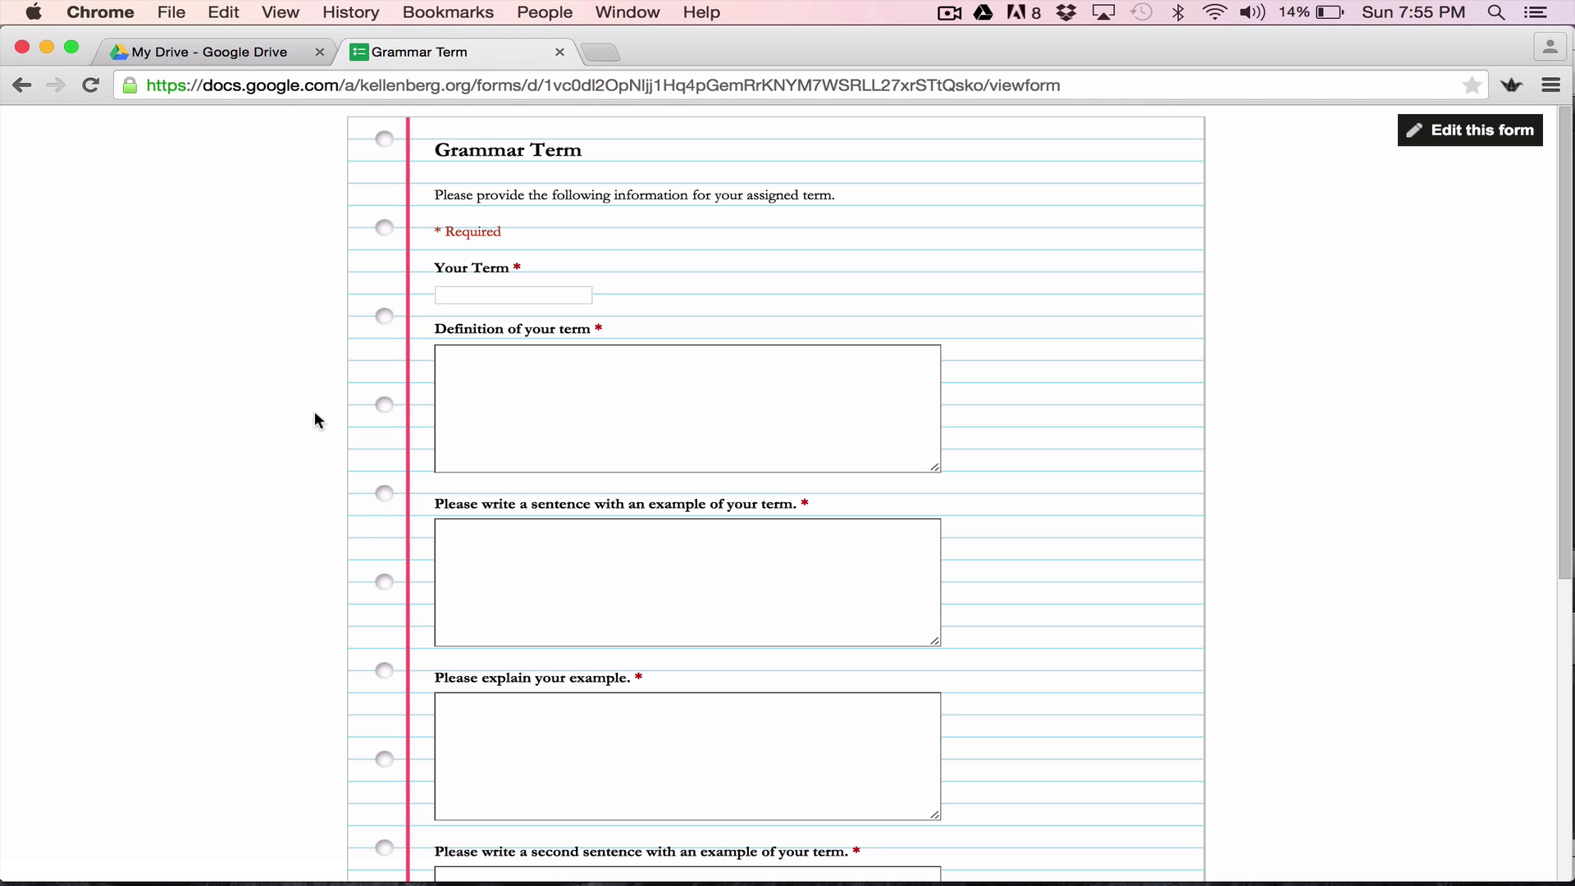
pyautogui.scroll(-3, 314, 412)
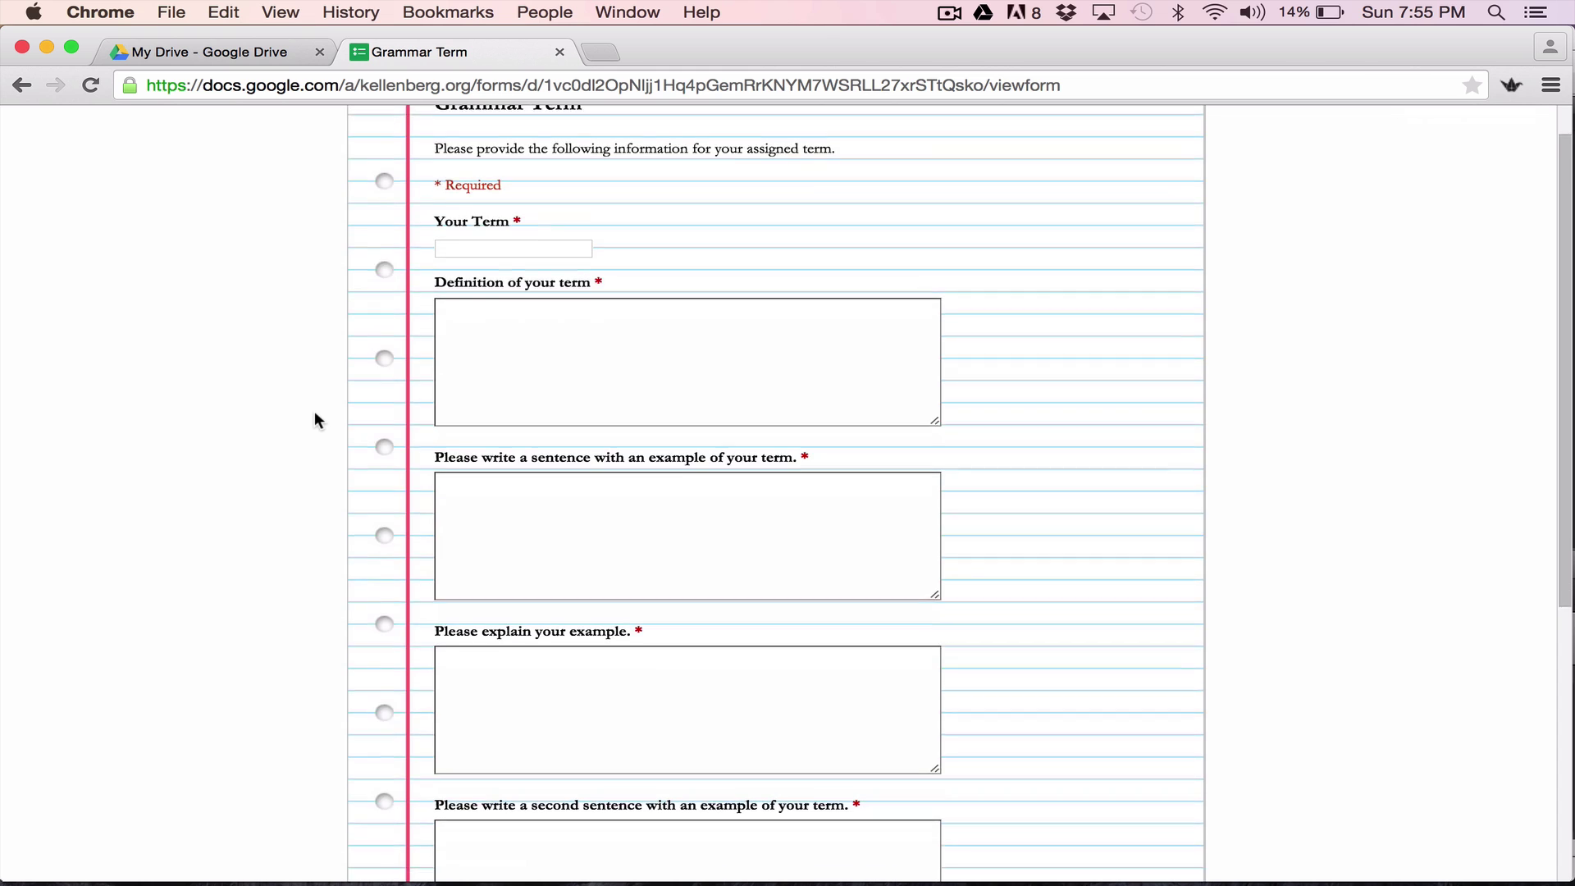
pyautogui.scroll(3, 314, 413)
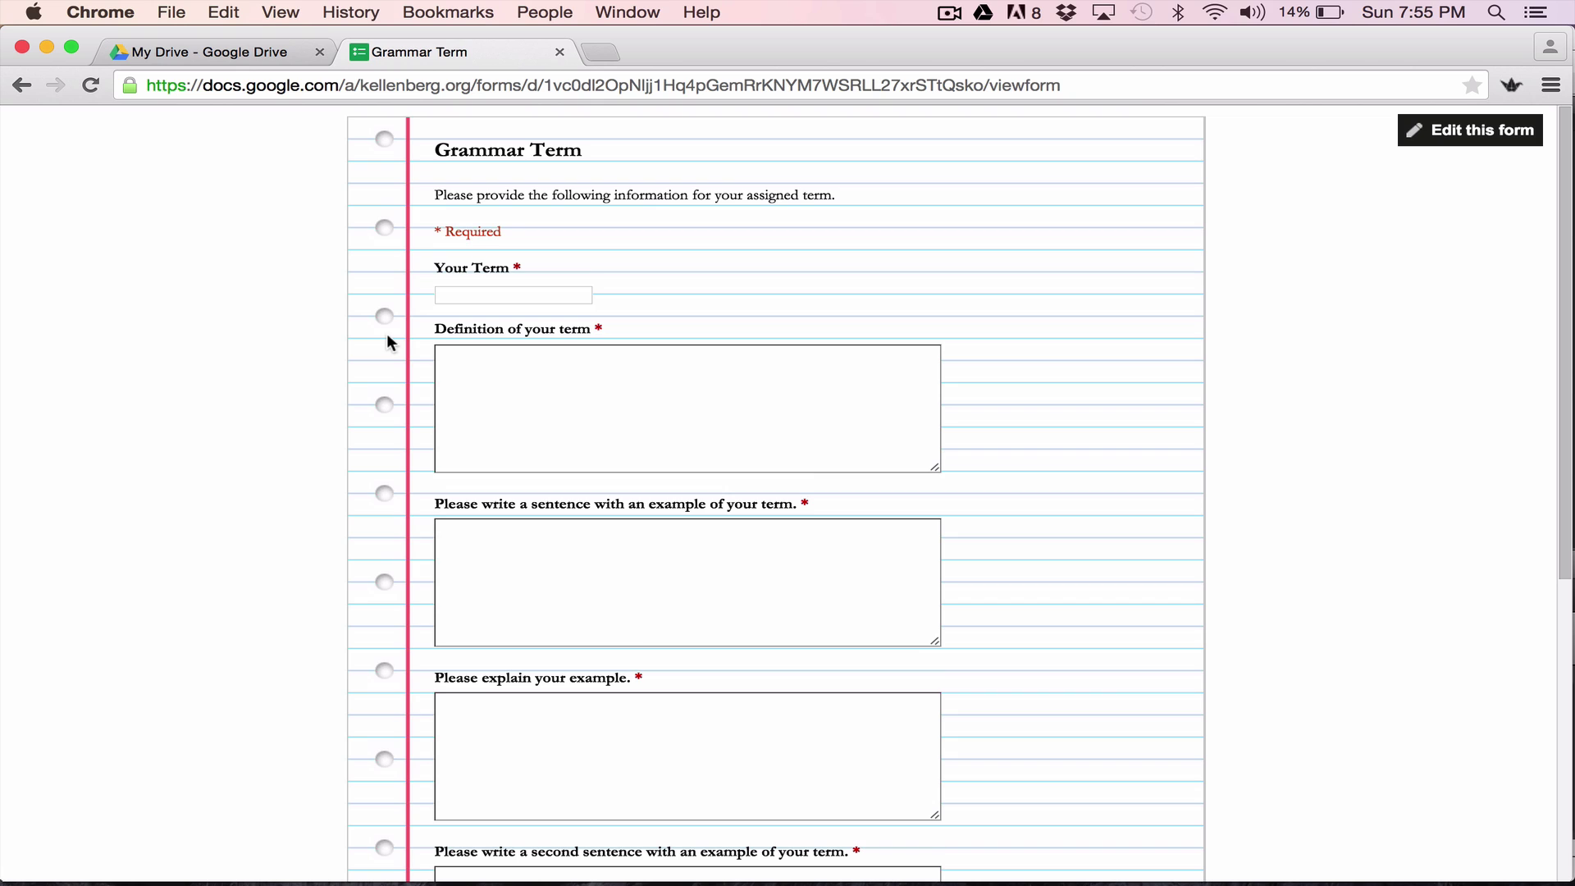
pyautogui.click(468, 296)
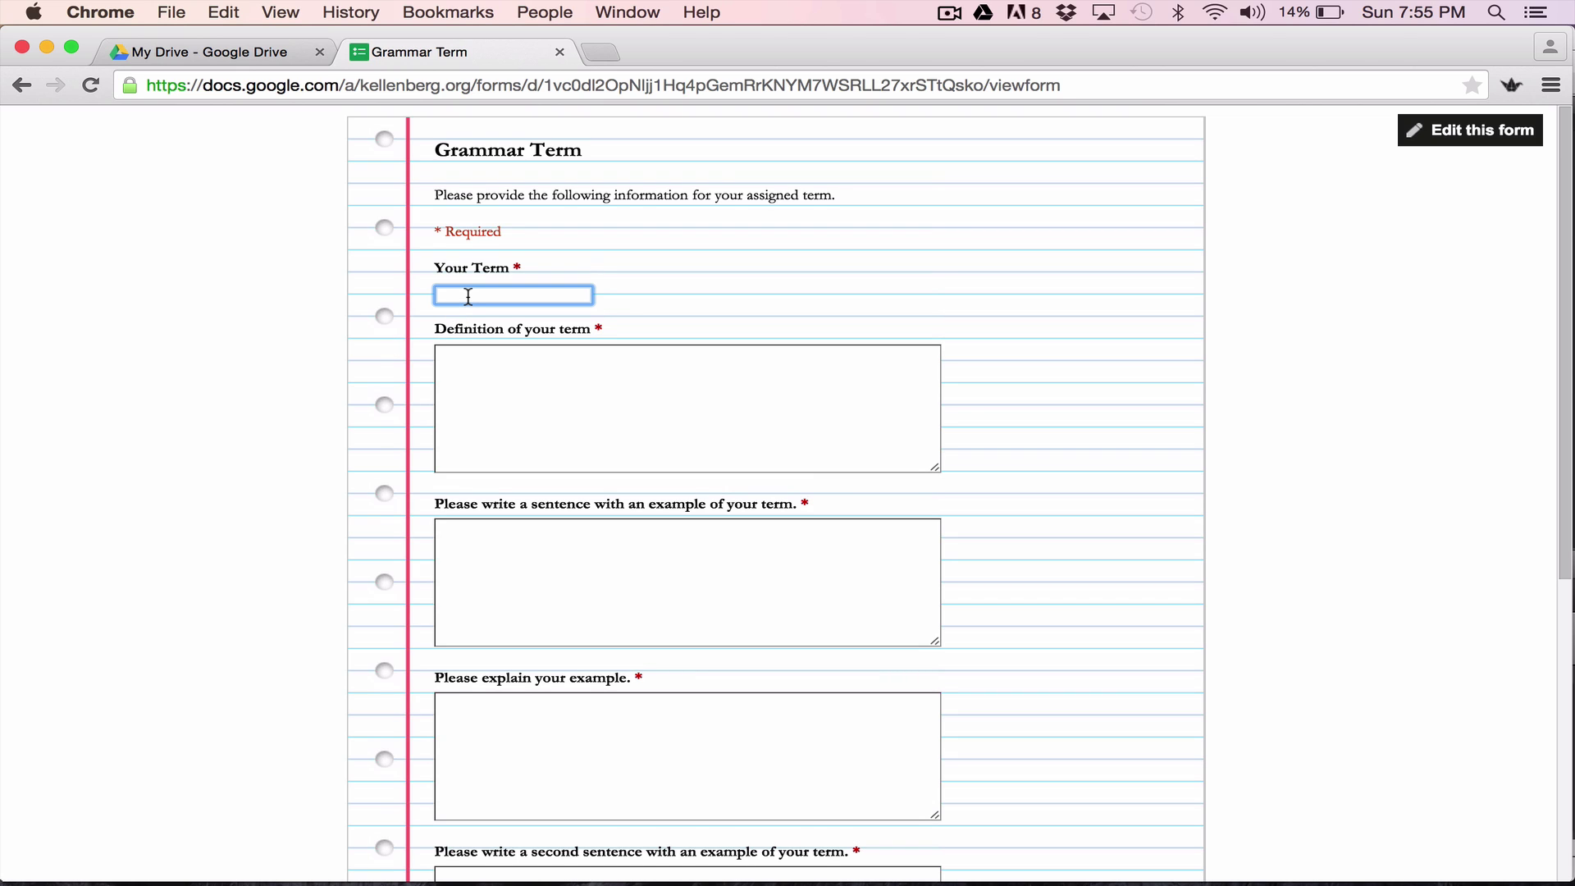
pyautogui.write('Participial Phrase')
pyautogui.click(472, 444)
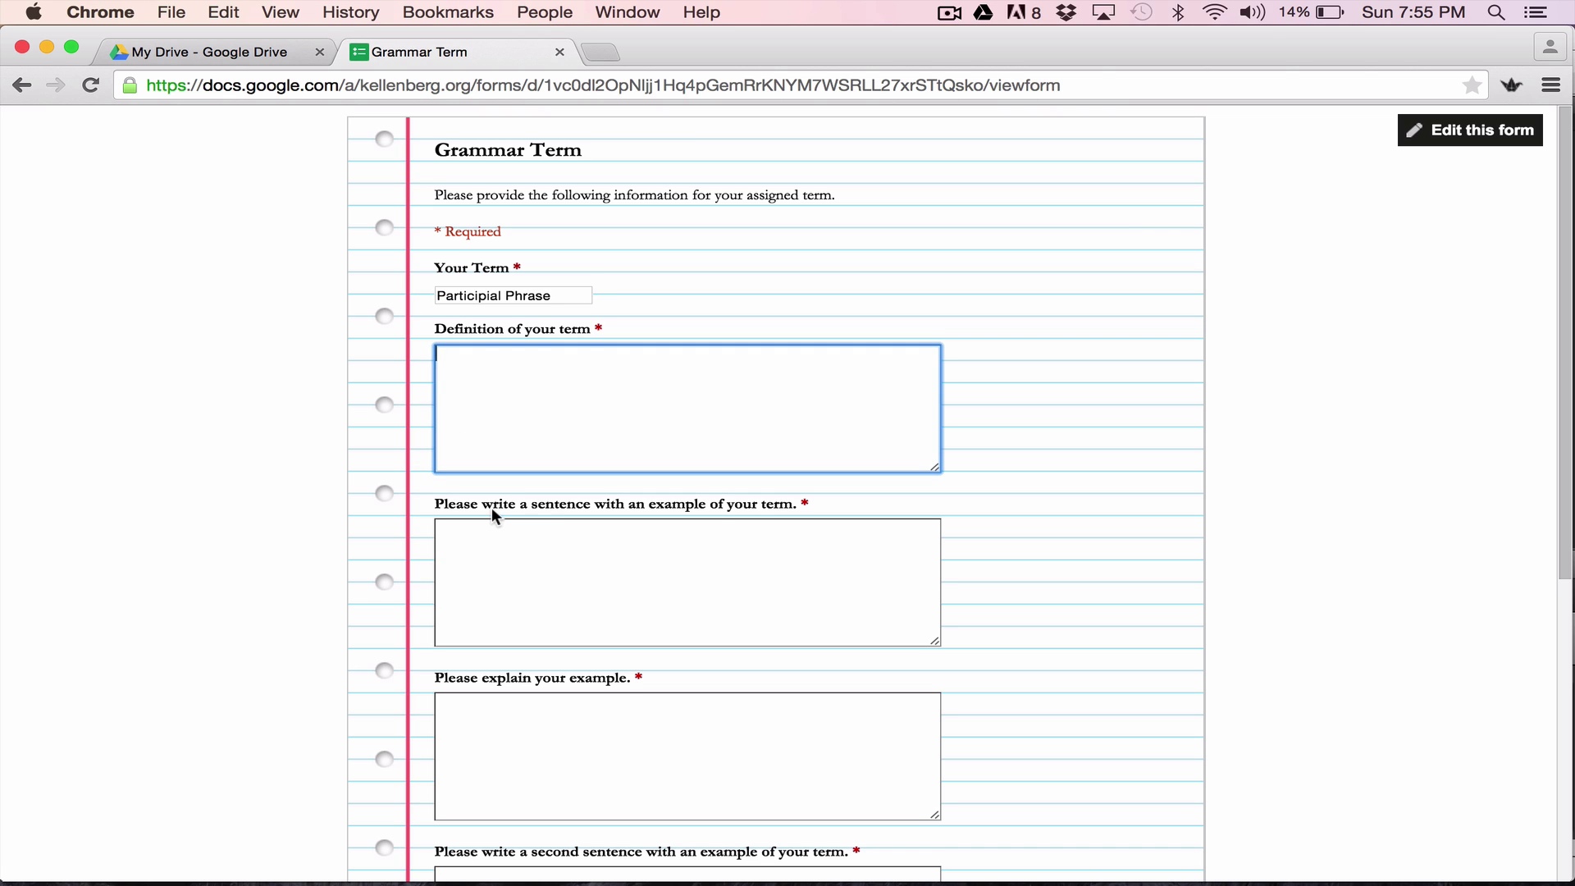
# Look through the remaining Grammar Term questions down to the end of the form.
pyautogui.scroll(-4, 492, 509)
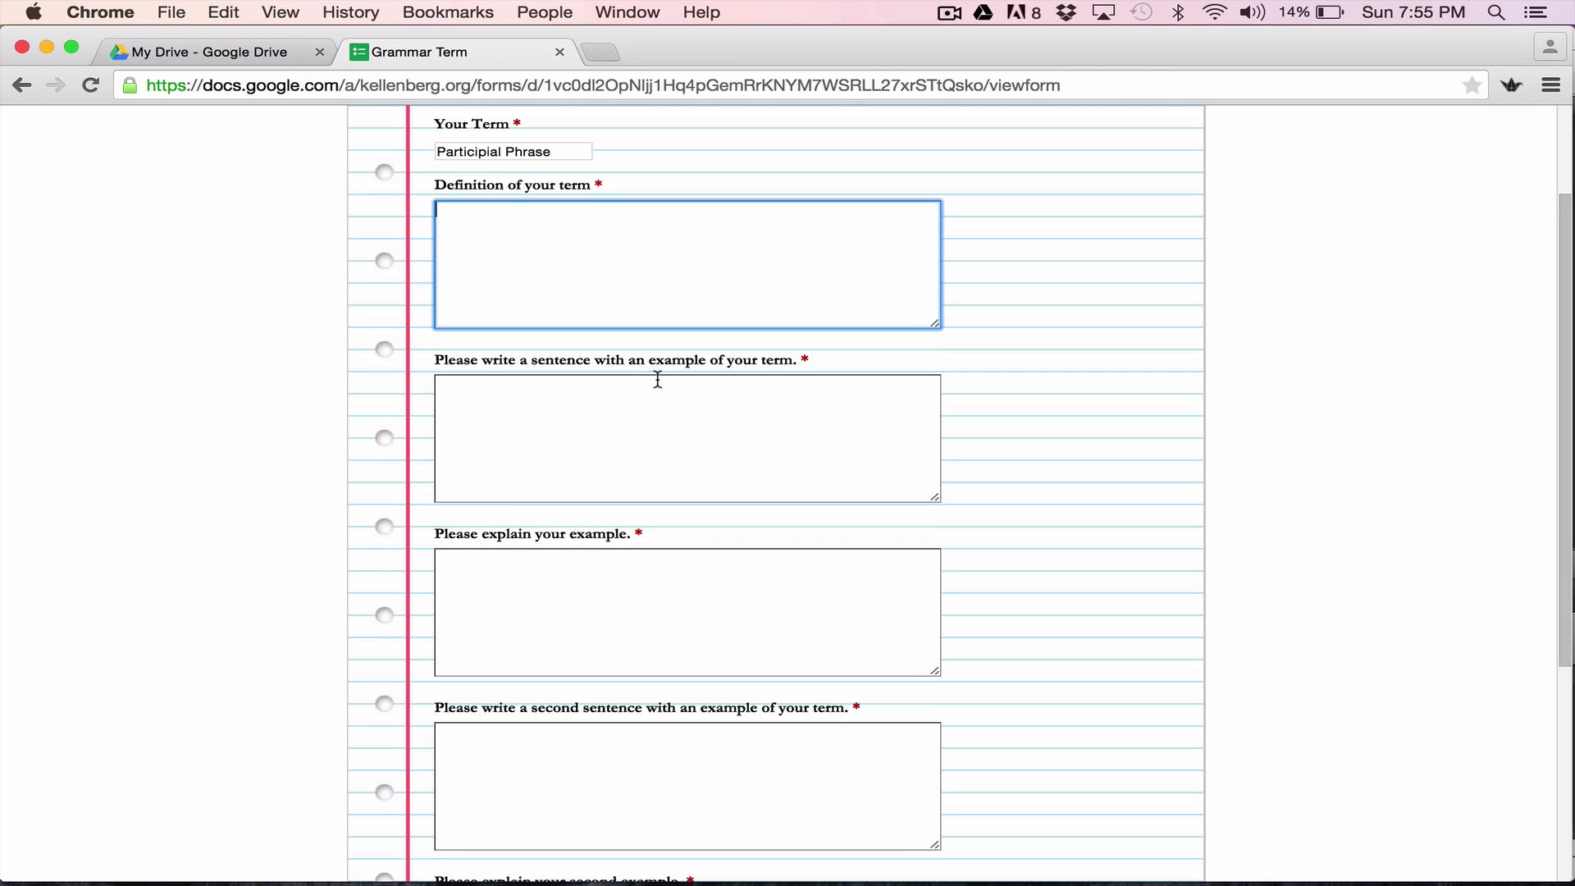
pyautogui.scroll(-5, 521, 592)
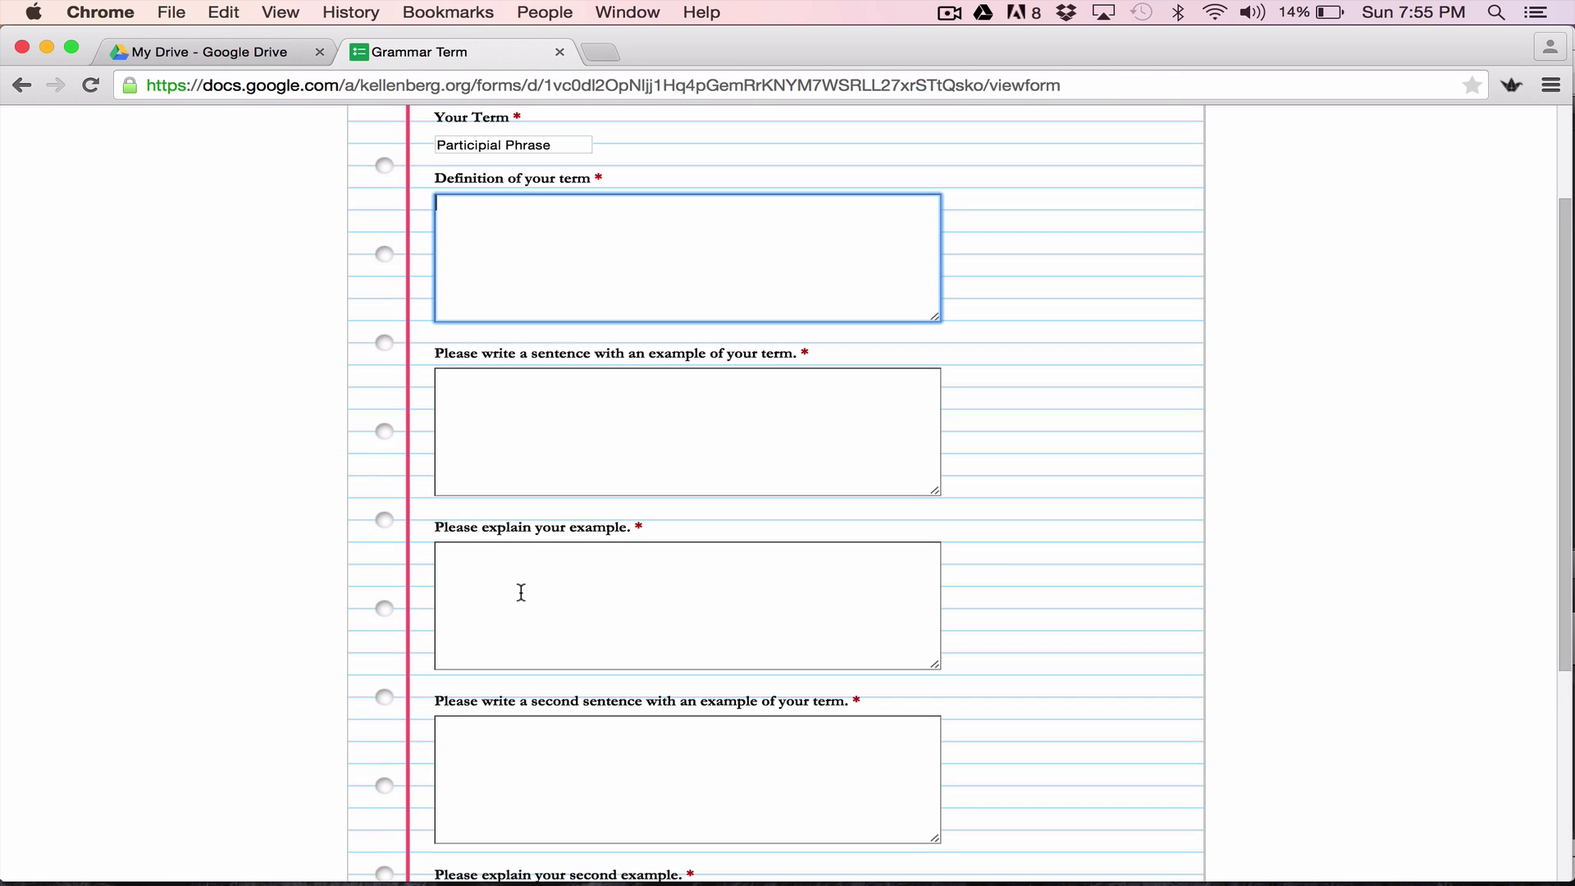
pyautogui.scroll(-2, 521, 592)
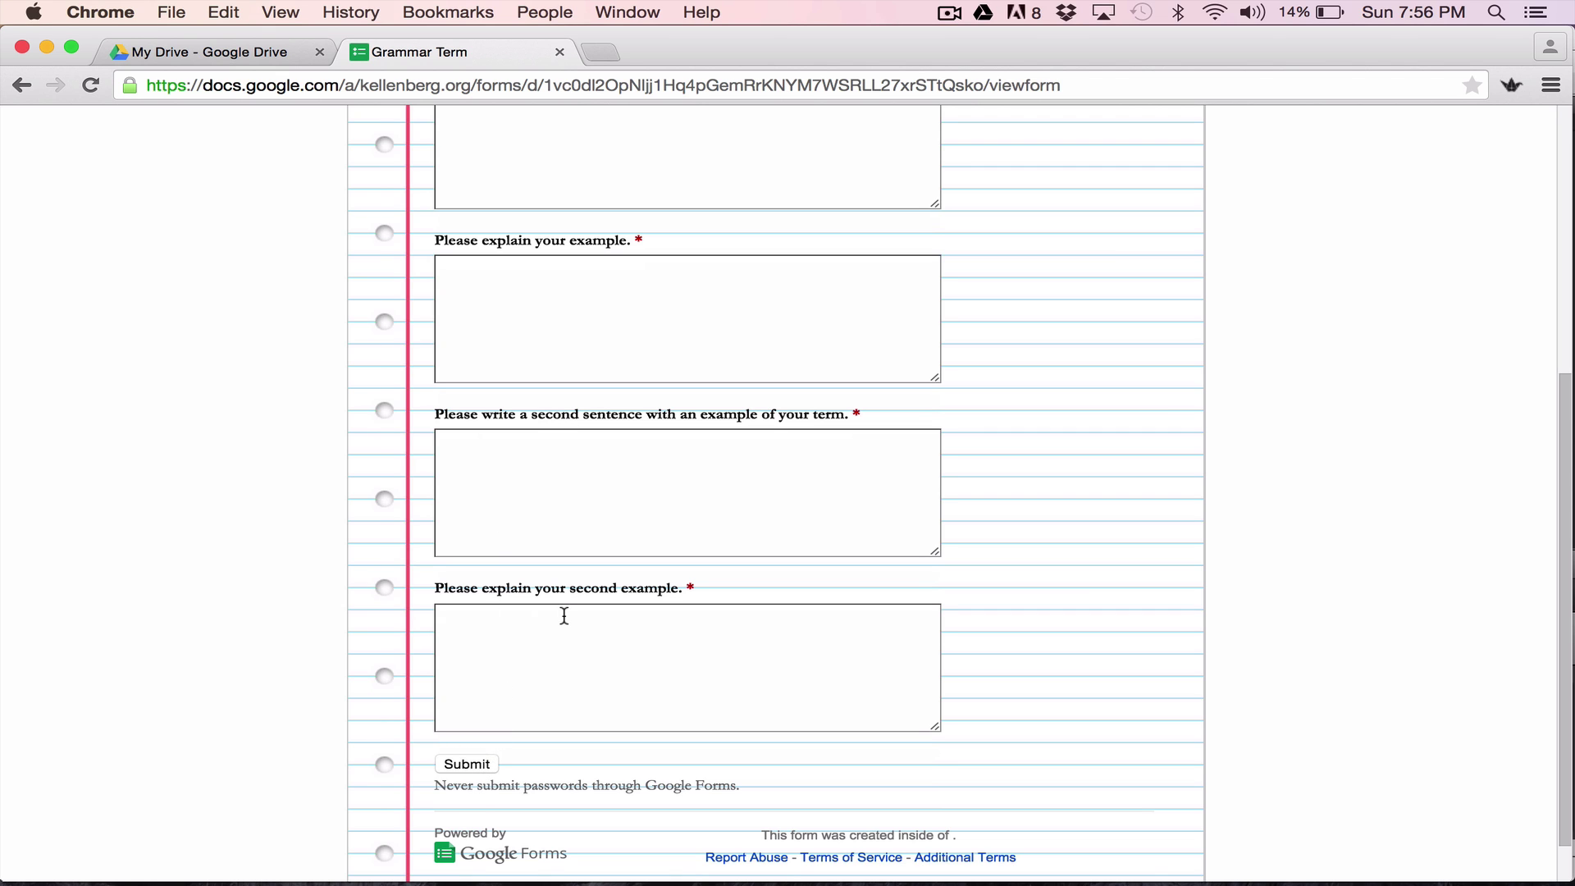
pyautogui.scroll(10, 563, 615)
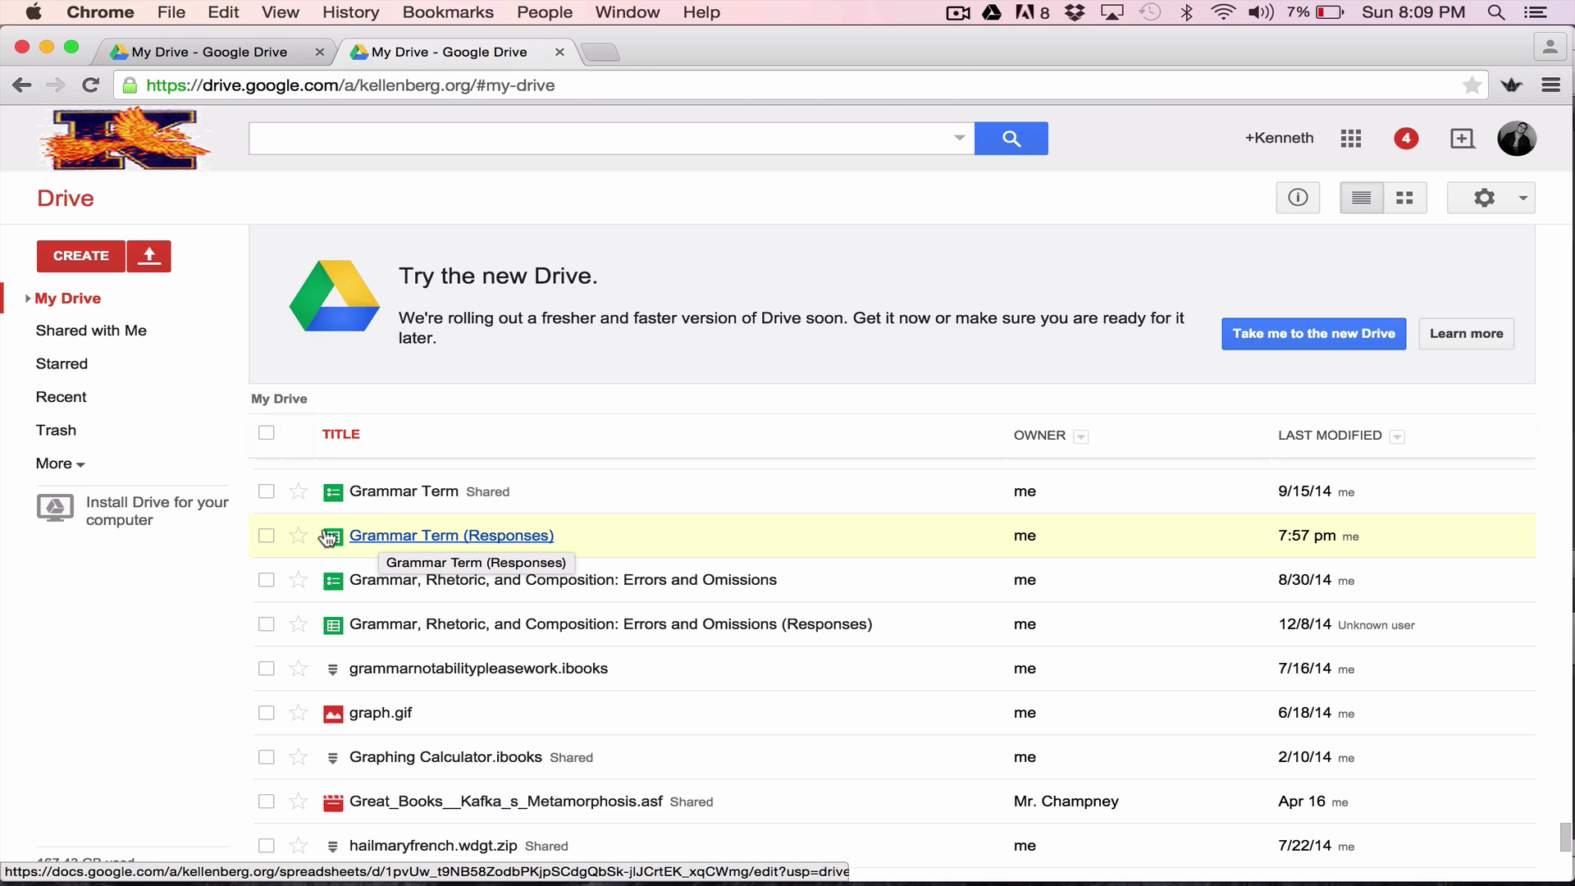
# Open the Grammar Term (Responses) spreadsheet and look through the submitted terms, definitions and examples.
pyautogui.click(383, 538)
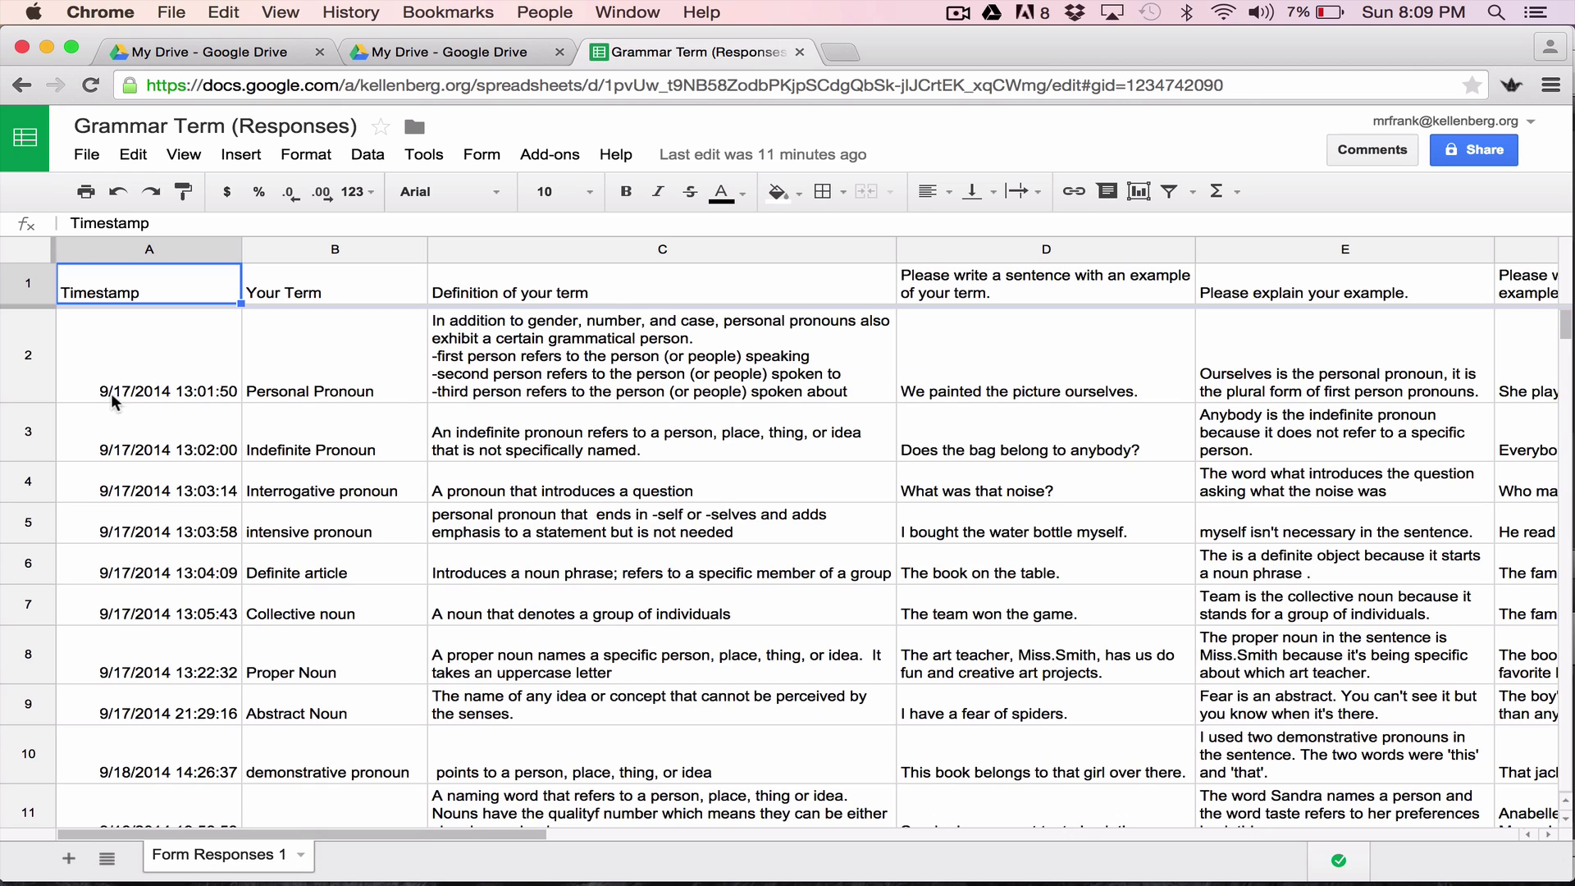
pyautogui.scroll(-15, 190, 464)
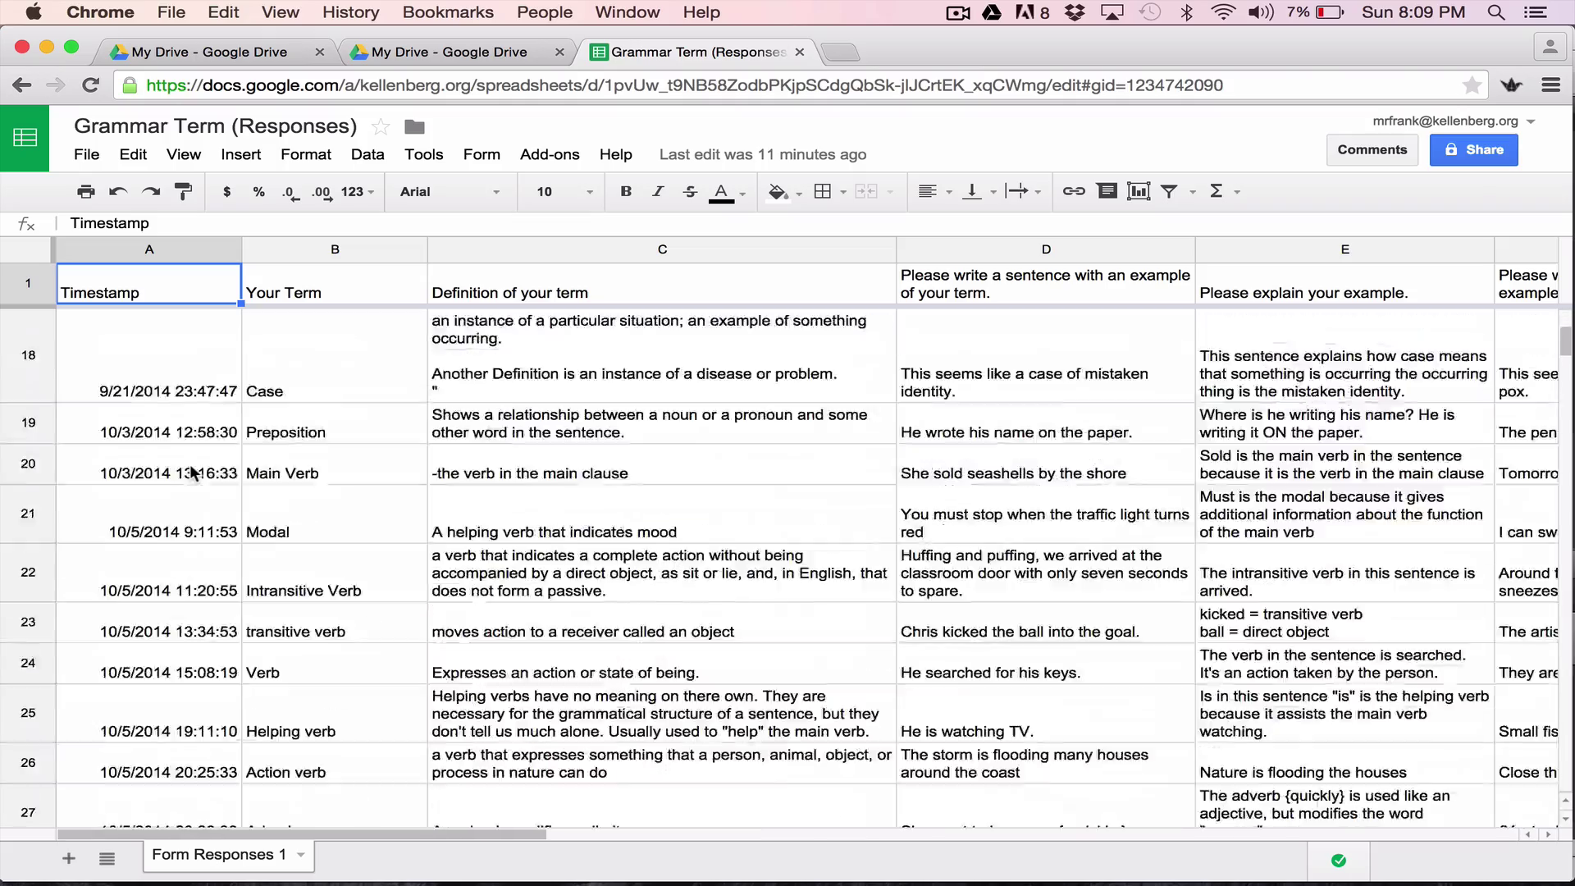
pyautogui.scroll(-3, 191, 472)
pyautogui.scroll(8, 191, 472)
pyautogui.hscroll(3, 191, 472)
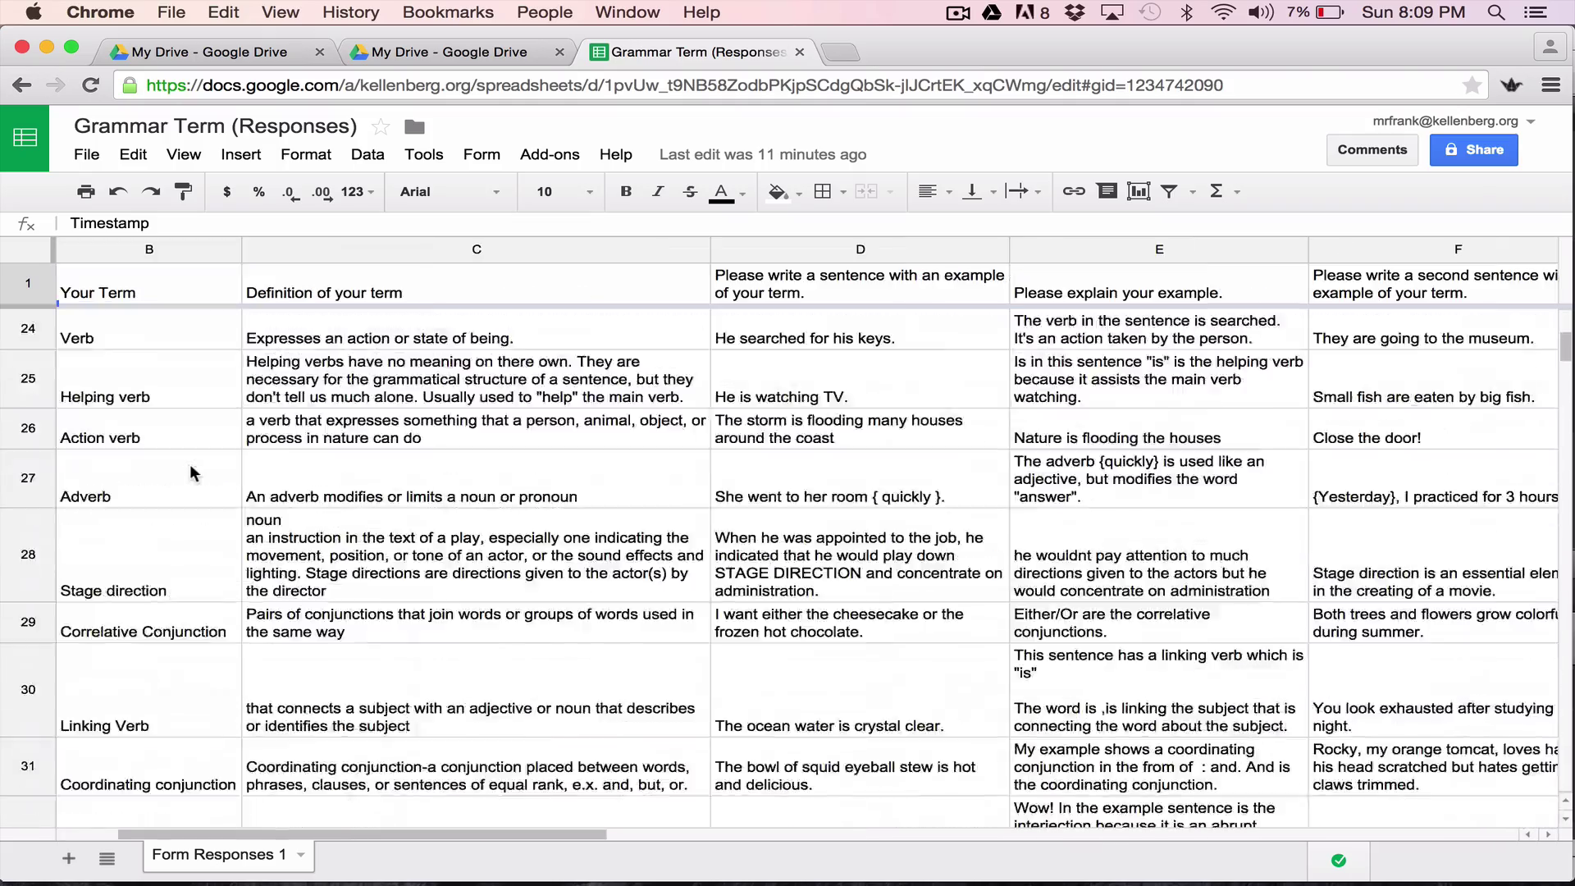
pyautogui.hscroll(-3, 191, 473)
pyautogui.scroll(12, 191, 473)
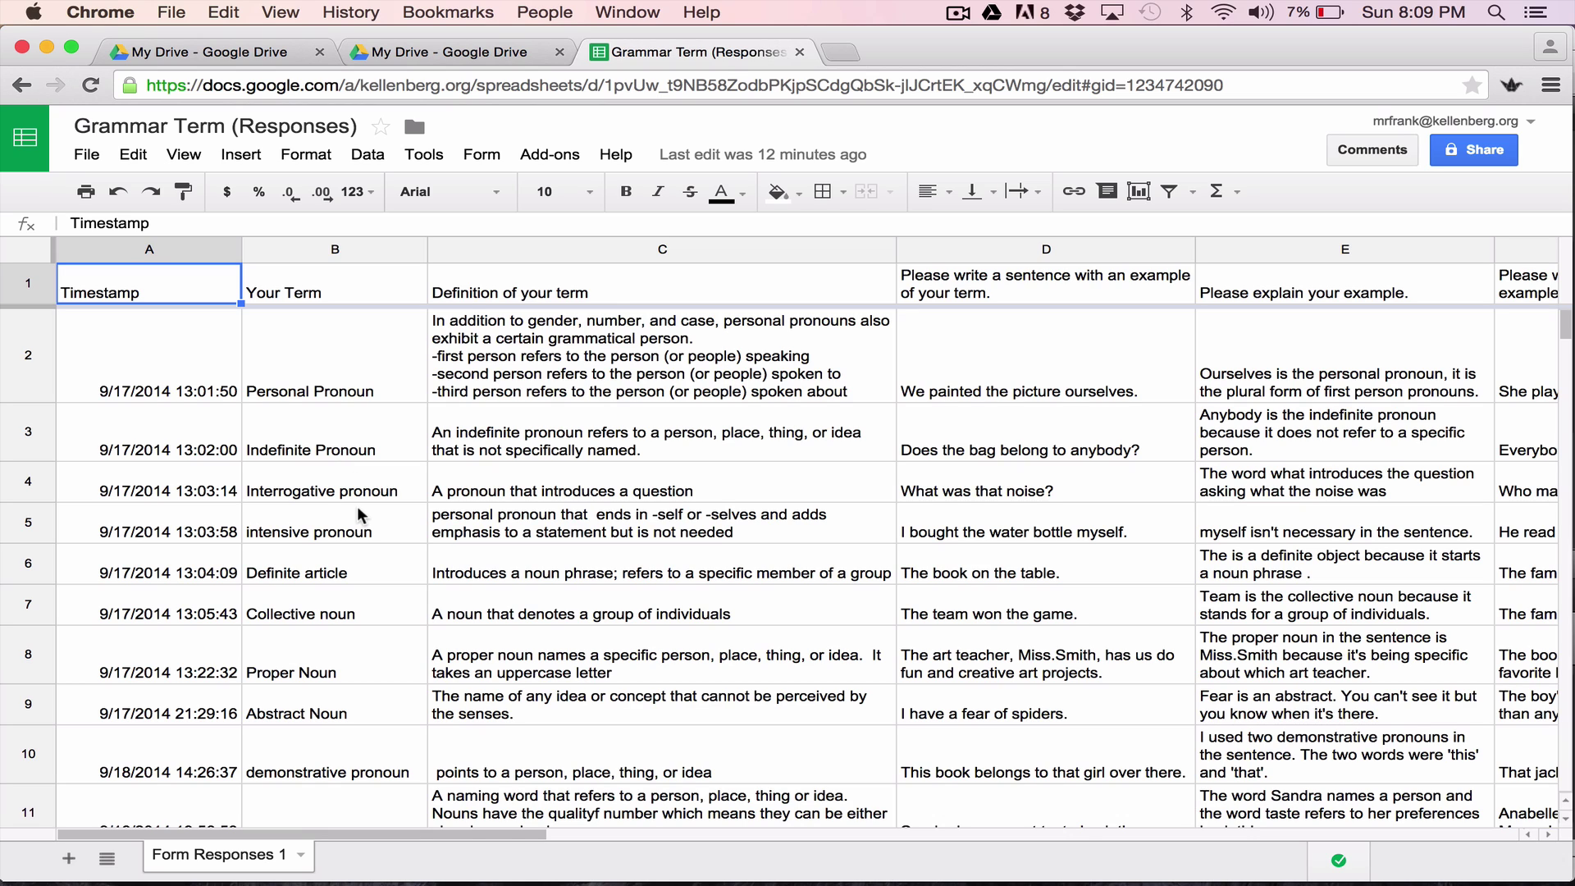
# Open the responses spreadsheet's advanced sharing settings and choose Public on the web for link sharing.
pyautogui.click(1474, 151)
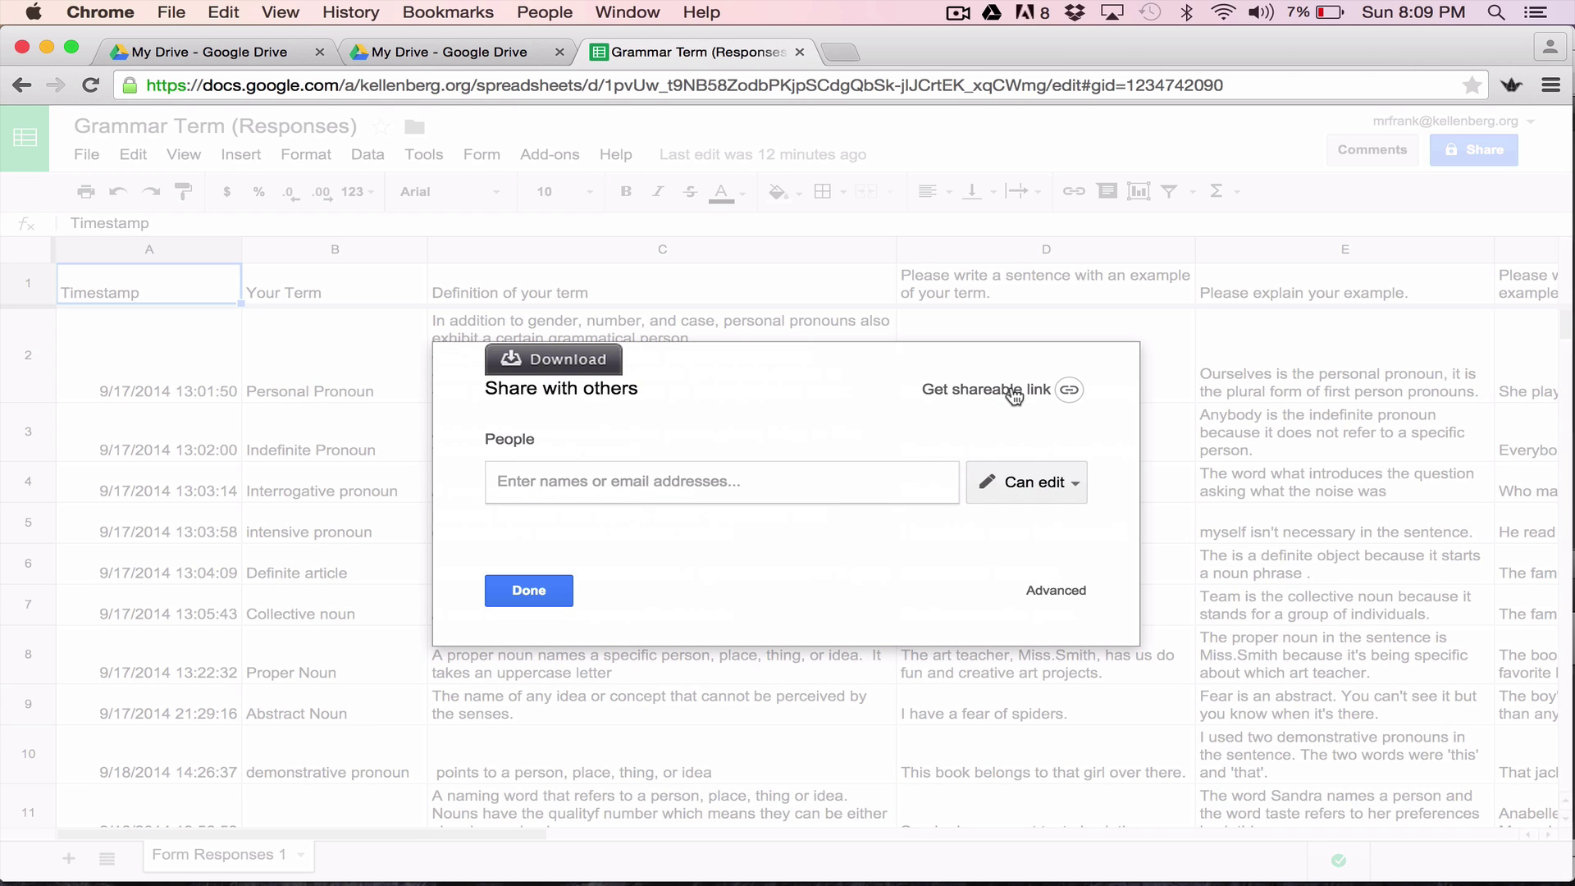
pyautogui.click(1056, 590)
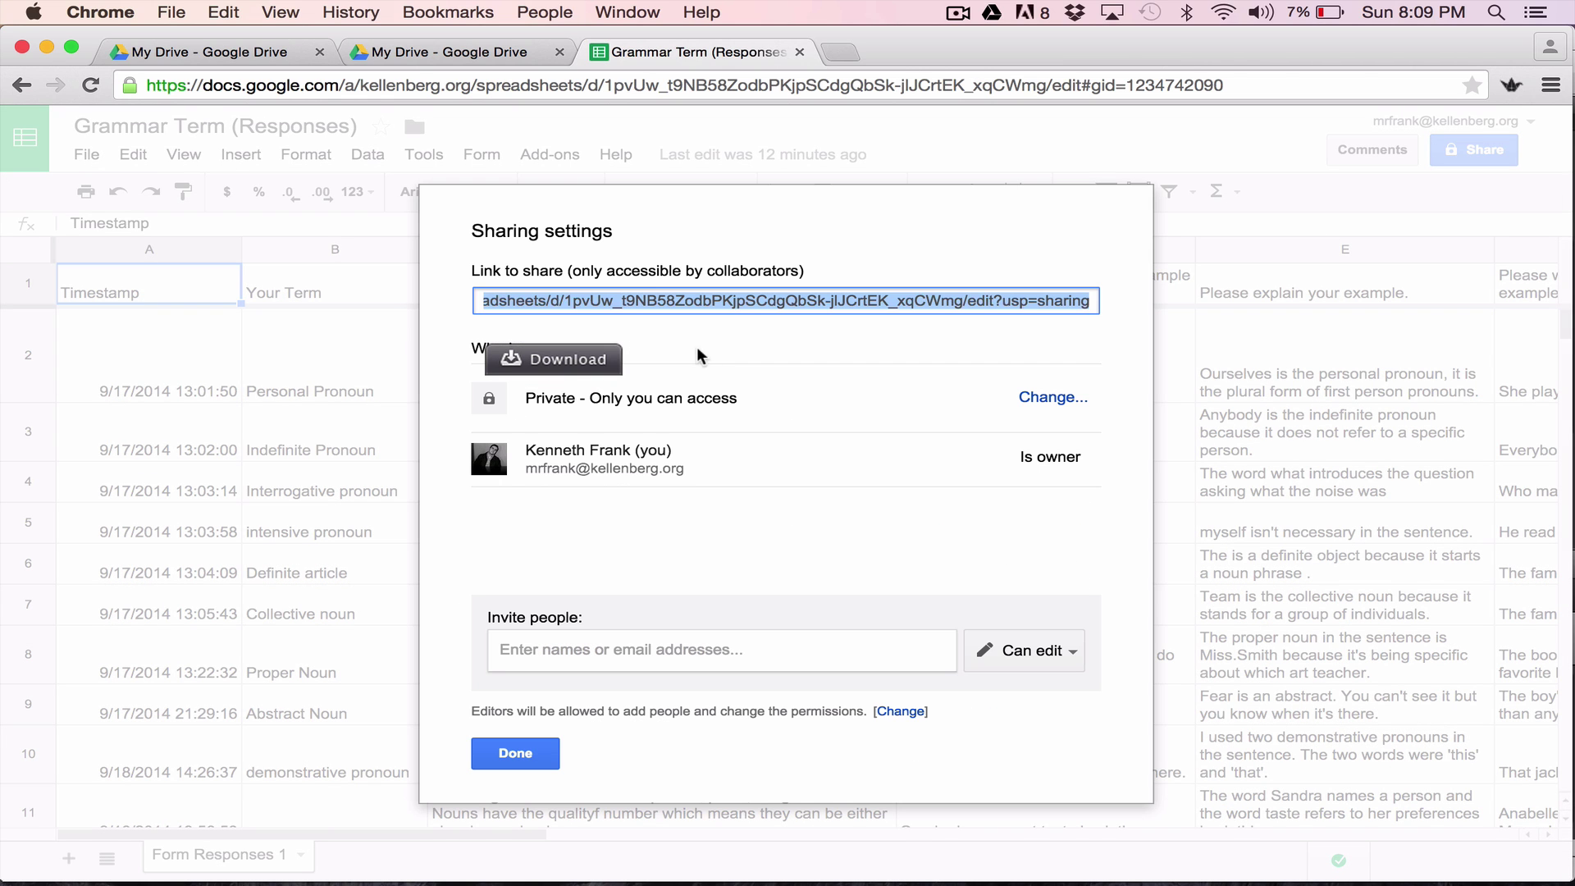
pyautogui.click(1051, 399)
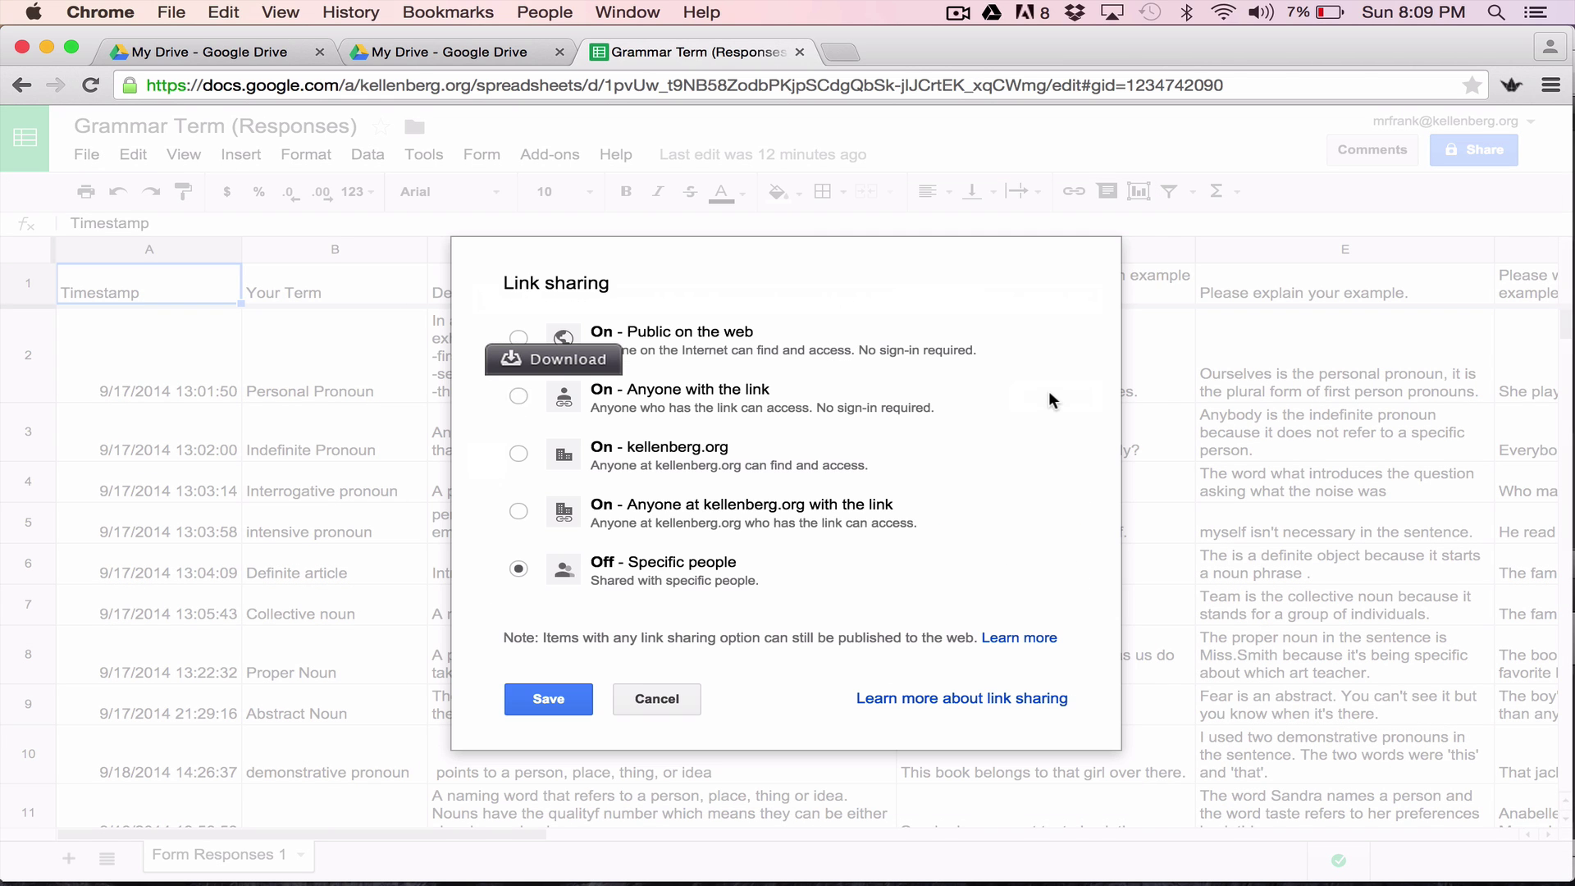
pyautogui.click(713, 343)
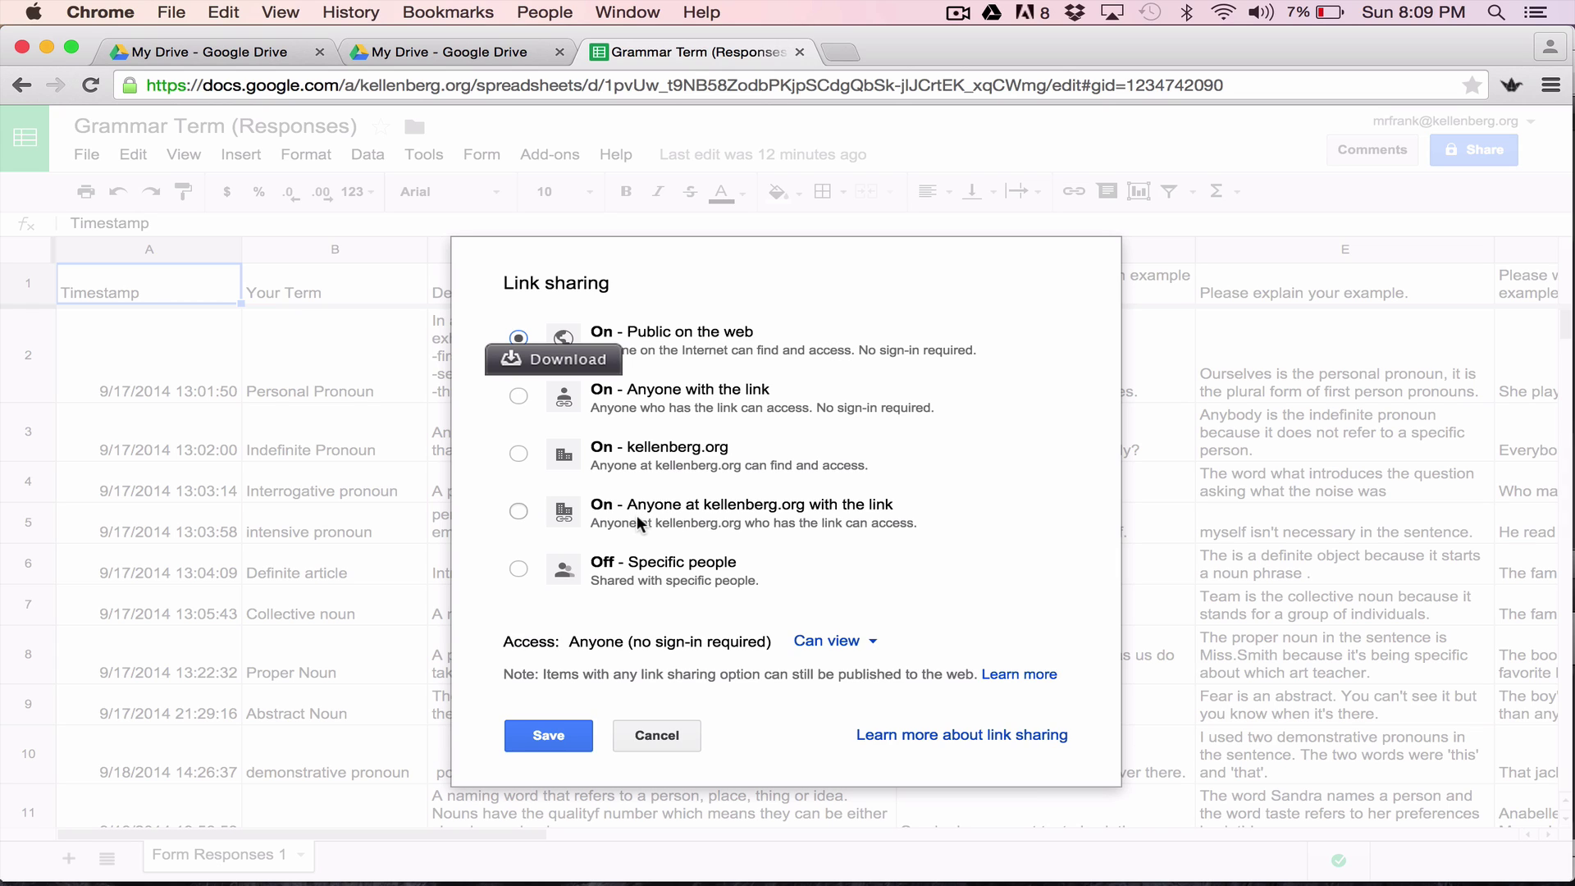